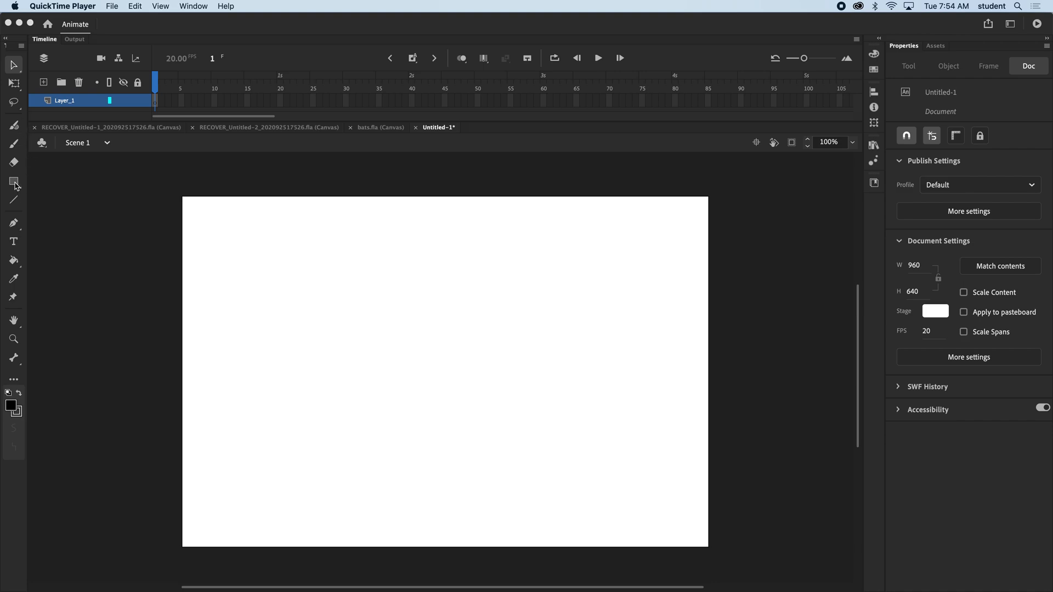
Draw a black bat with spread wings near the stage centre using the Classic Brush at size 15, filling its wings with the Paint Bucket
left_click(15, 185)
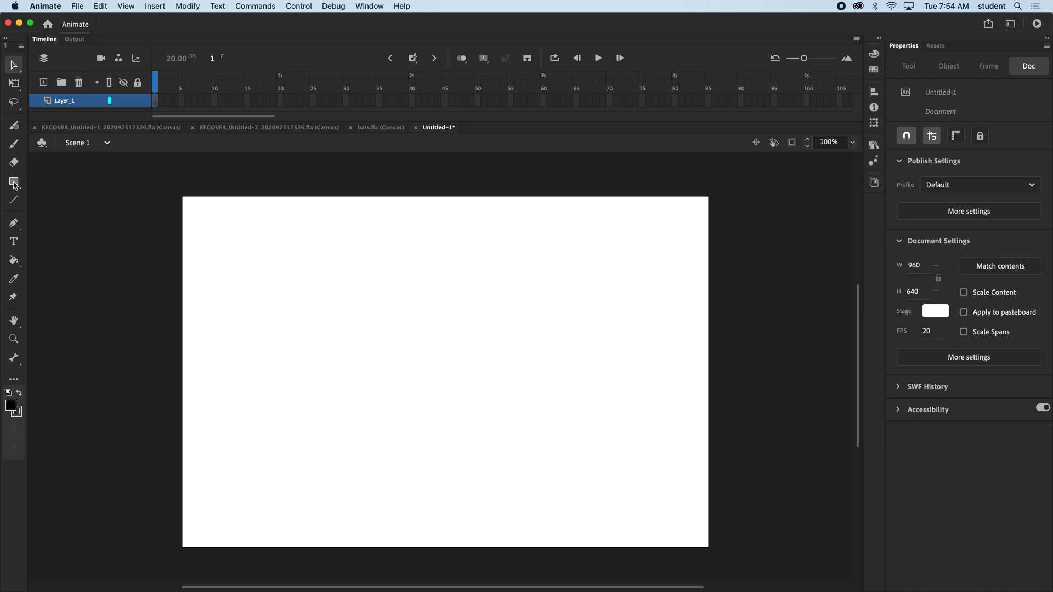
left_click(15, 146)
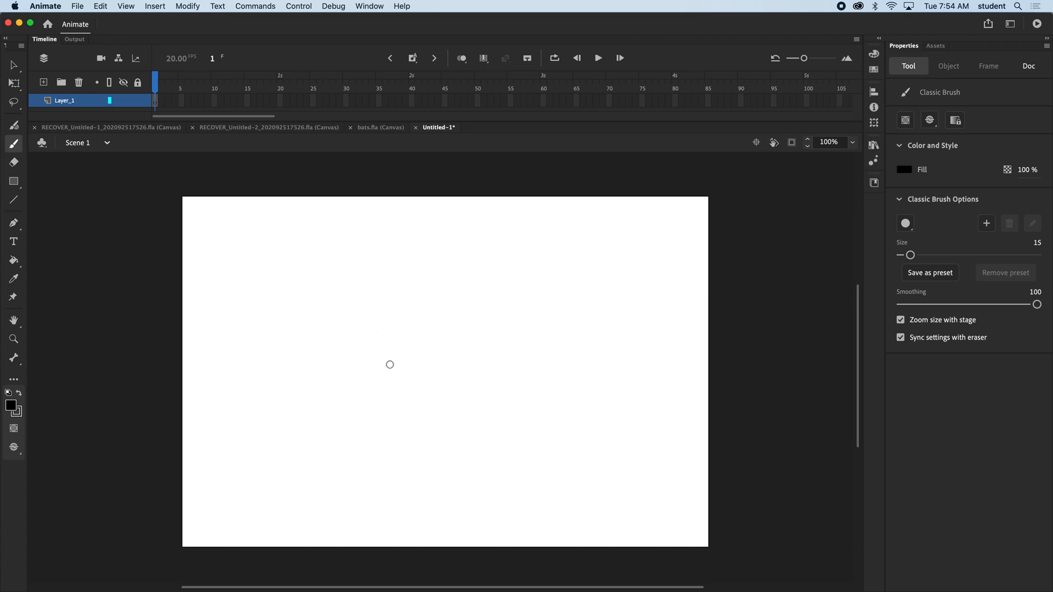
mouse_move(390, 357)
left_mouse_down()
mouse_move(387, 334)
mouse_move(384, 355)
mouse_move(411, 358)
mouse_move(413, 336)
mouse_move(411, 364)
mouse_move(438, 341)
mouse_move(498, 350)
mouse_move(503, 365)
mouse_move(462, 352)
mouse_move(426, 363)
left_mouse_up()
mouse_move(364, 346)
left_mouse_down()
mouse_move(288, 355)
mouse_move(373, 363)
mouse_move(358, 348)
mouse_move(306, 341)
mouse_move(328, 353)
left_mouse_up()
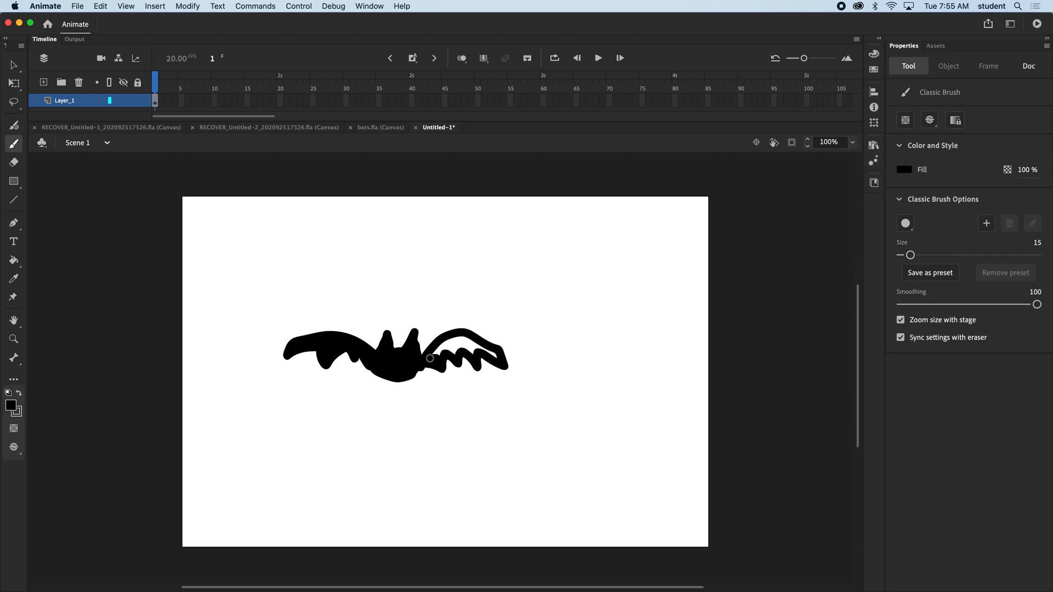
left_click(14, 260)
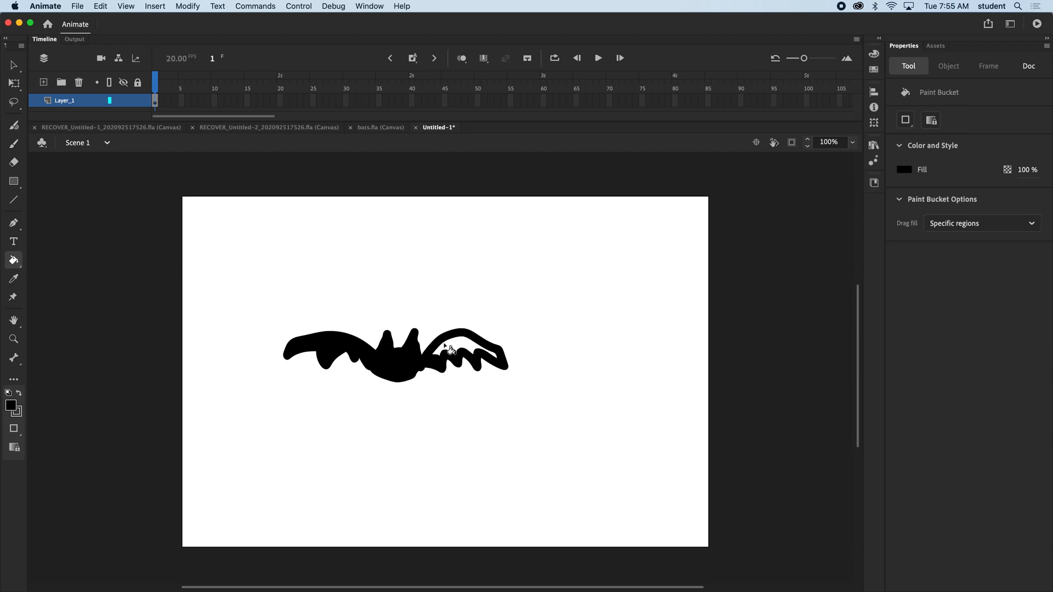
left_click(459, 347)
Select the whole bat shape and move it up and to the left, to about X 136, Y 180
left_click(13, 64)
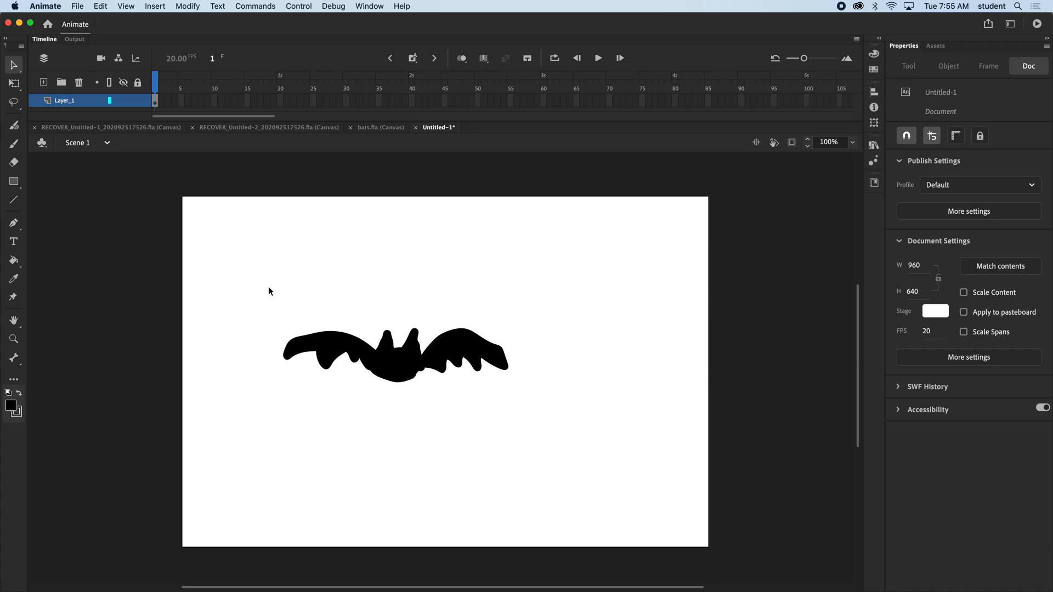
left_click_drag(263, 277, 554, 435)
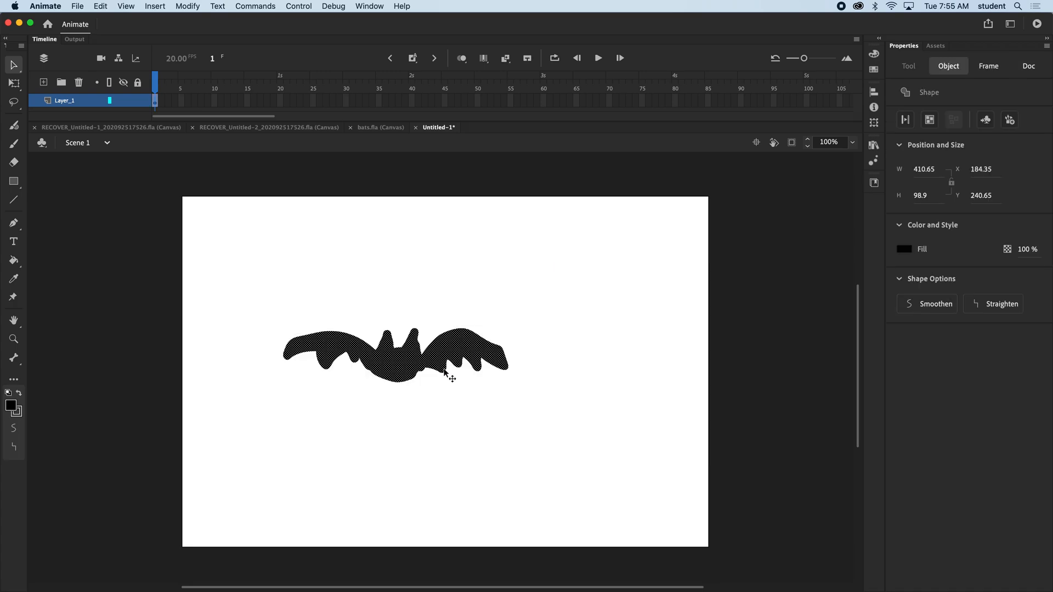
left_click(242, 279)
left_click_drag(217, 267, 581, 440)
left_click(276, 266)
left_click_drag(260, 270, 556, 464)
left_click_drag(477, 362, 450, 329)
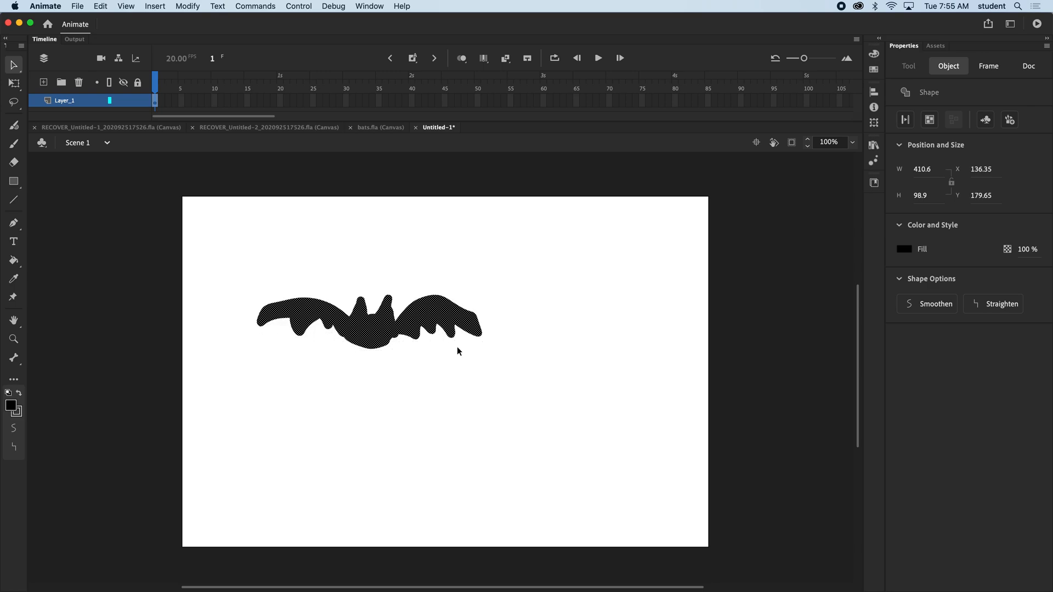
Convert the selected bat shape to a Movie Clip symbol named Bat
left_click(186, 6)
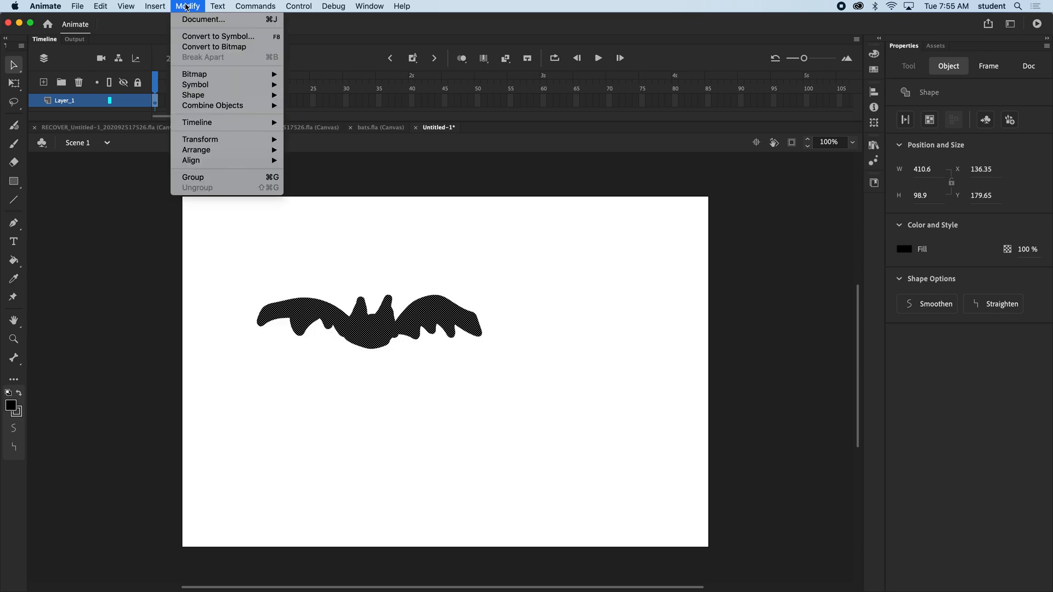
left_click(224, 37)
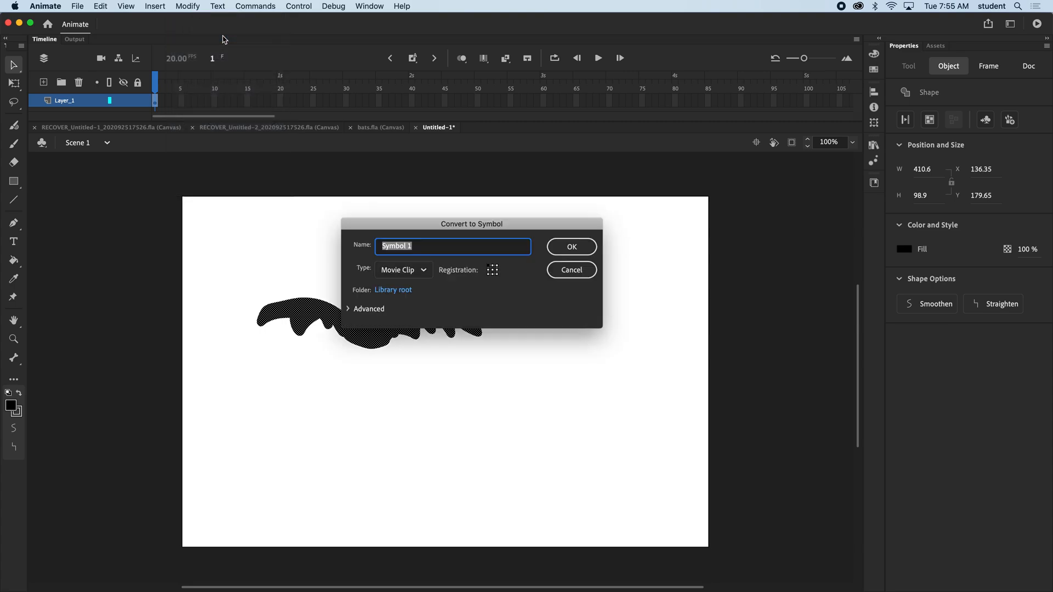
left_click_drag(440, 229, 610, 212)
type("Bat")
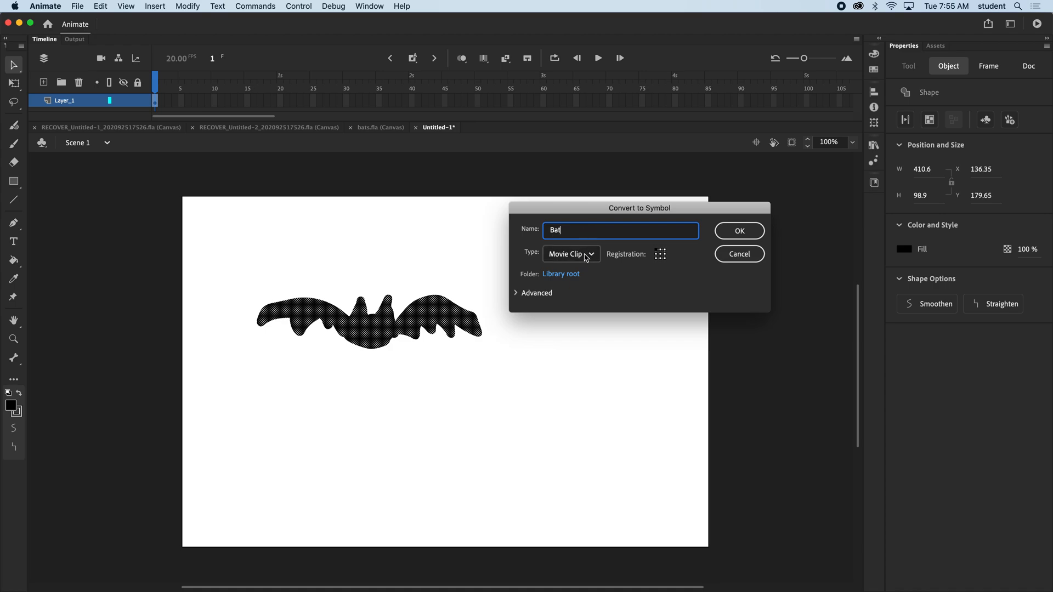
left_click(585, 256)
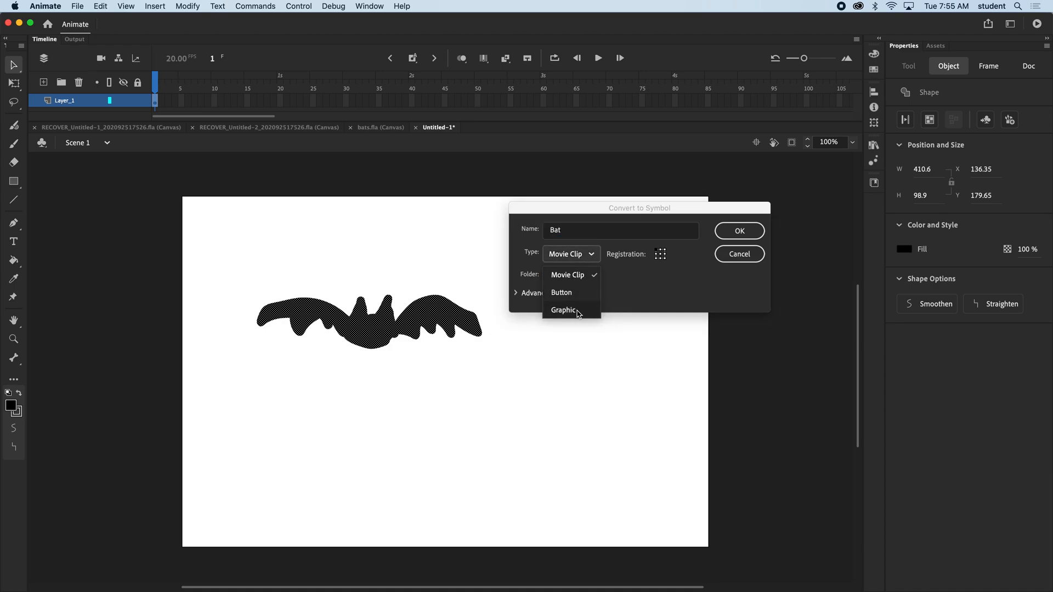
left_click(573, 279)
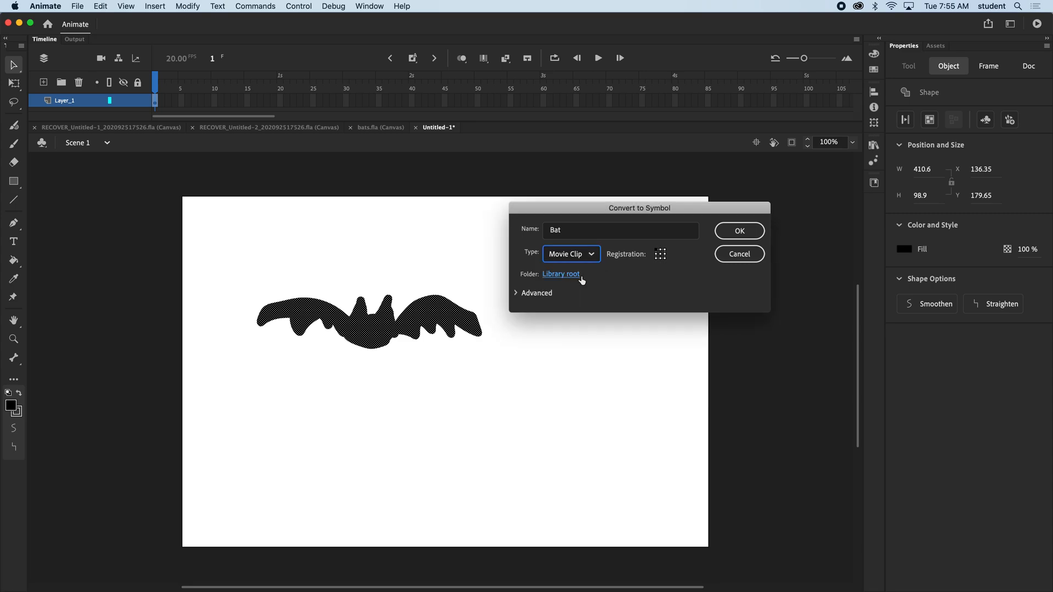
left_click(729, 234)
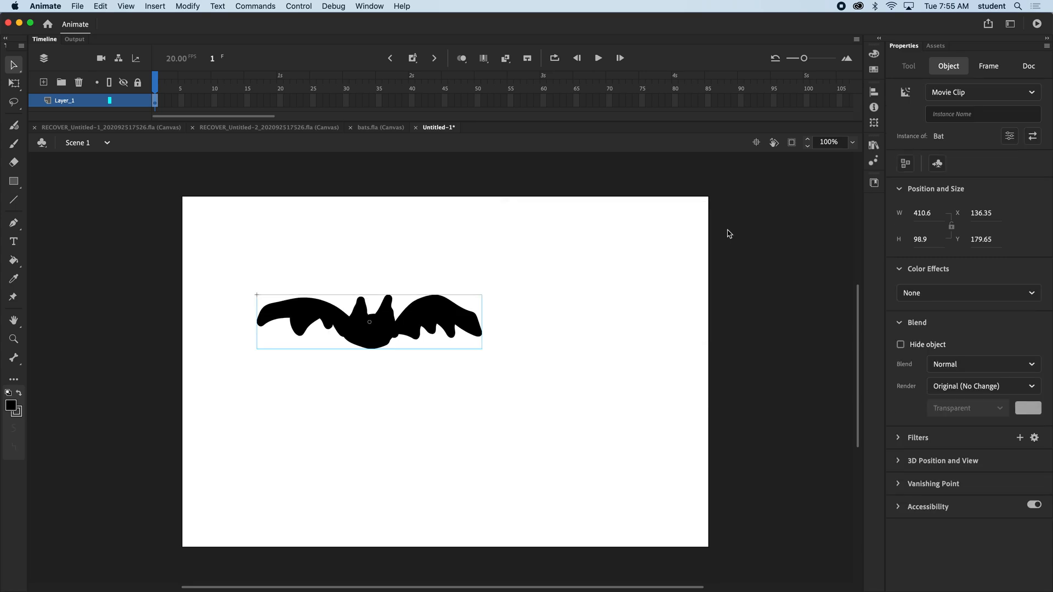
Enlarge the timeline area while inside the Bat symbol and reposition its instance in Scene 1 at about X 116, Y 154
mouse_move(381, 331)
left_mouse_down()
mouse_move(452, 323)
mouse_move(386, 315)
mouse_move(394, 345)
left_mouse_up()
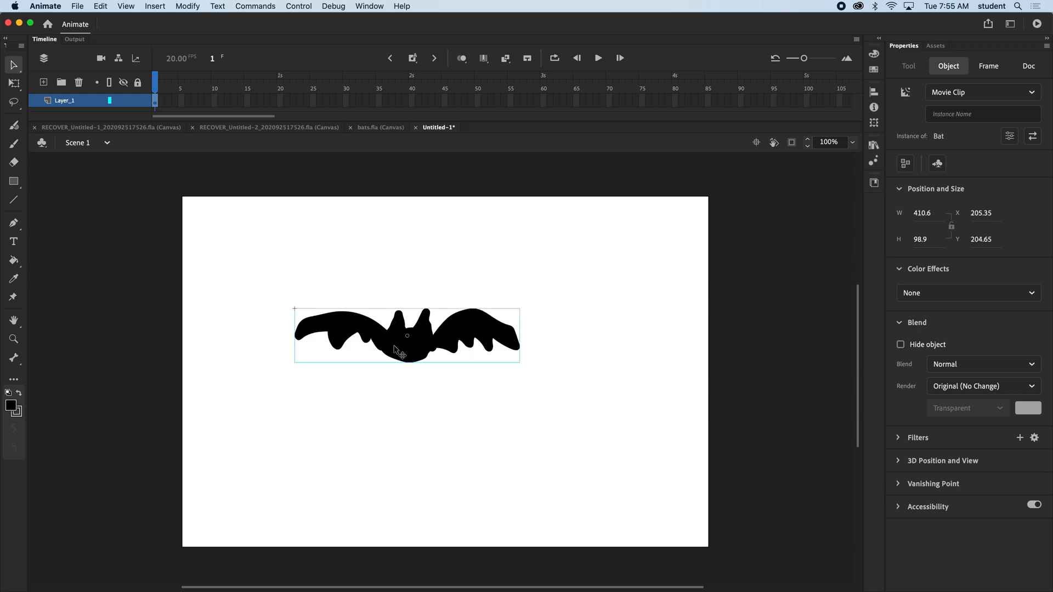
double_click(394, 349)
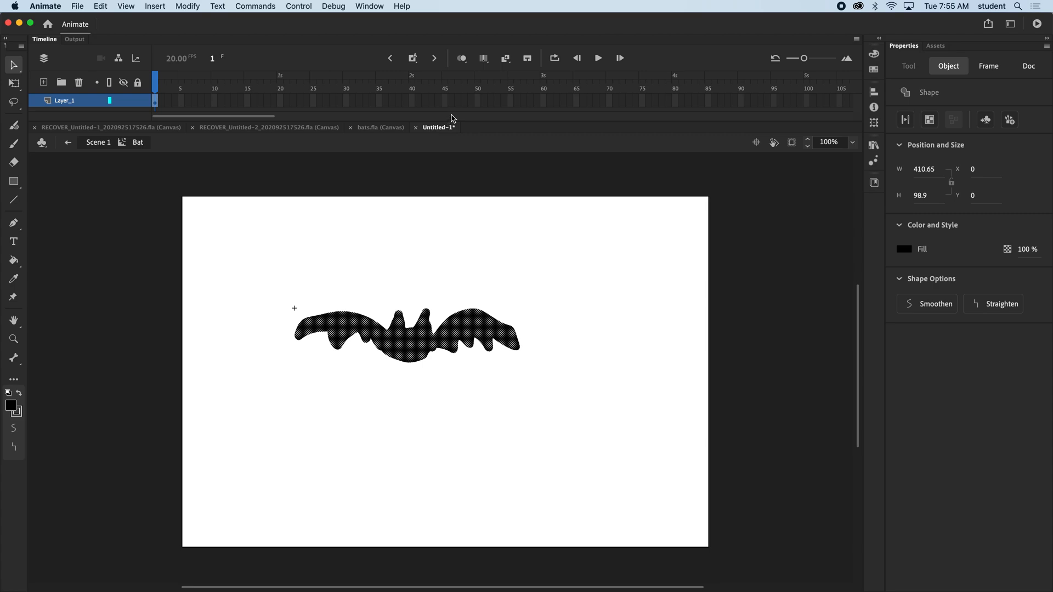
left_click_drag(491, 121, 491, 172)
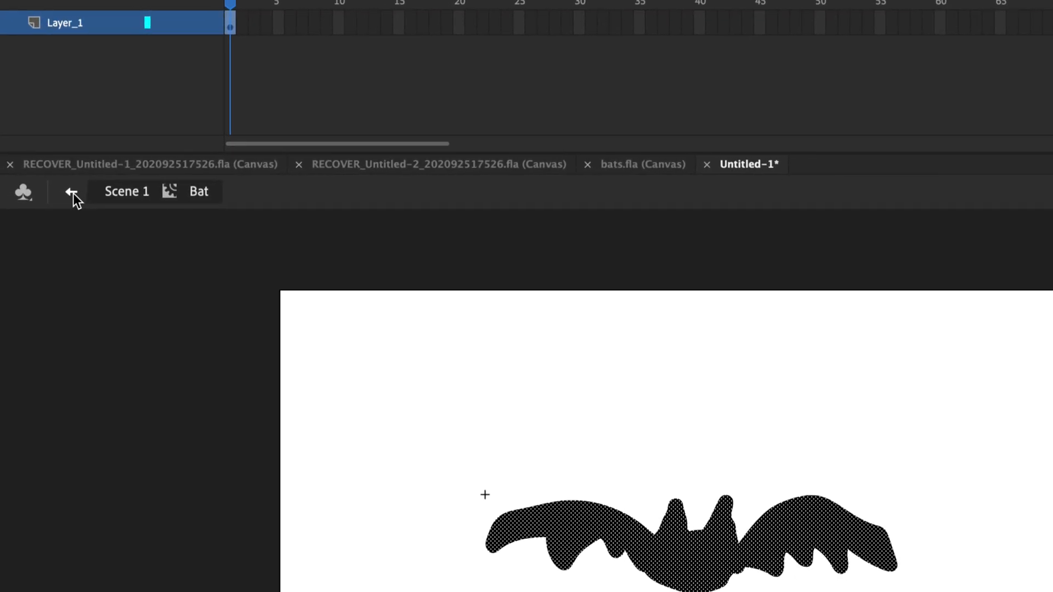
left_click(91, 197)
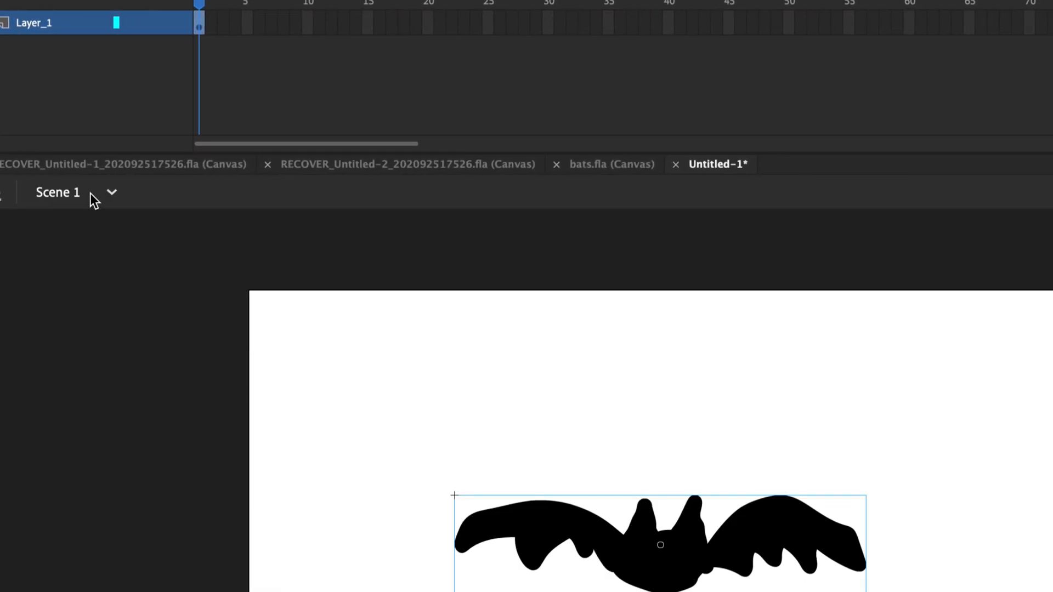
left_click_drag(346, 359, 295, 330)
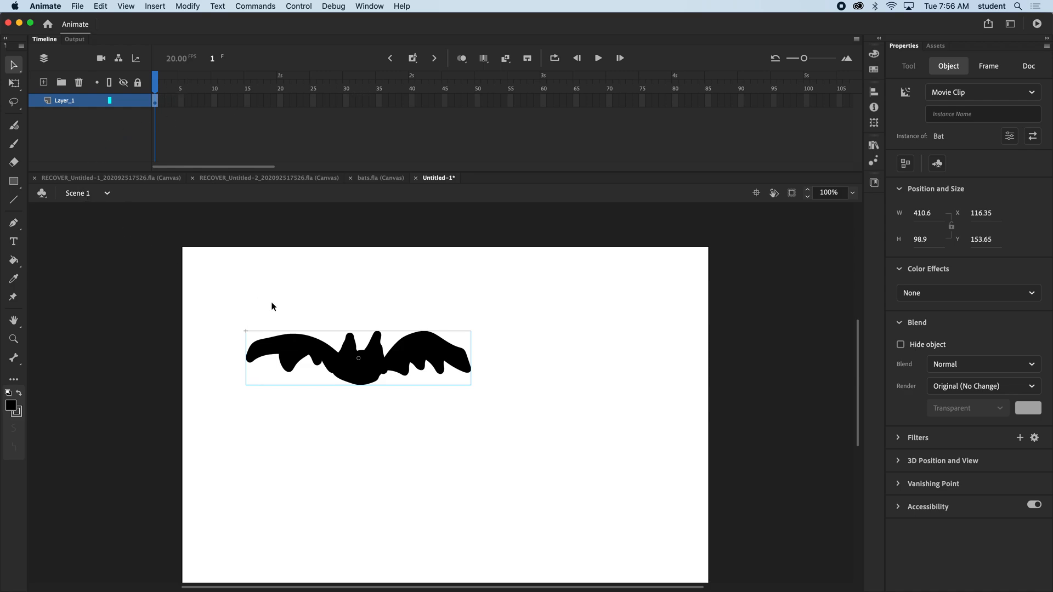
Open the Bat symbol for editing and insert a blank keyframe at frame 2 of its timeline
double_click(348, 375)
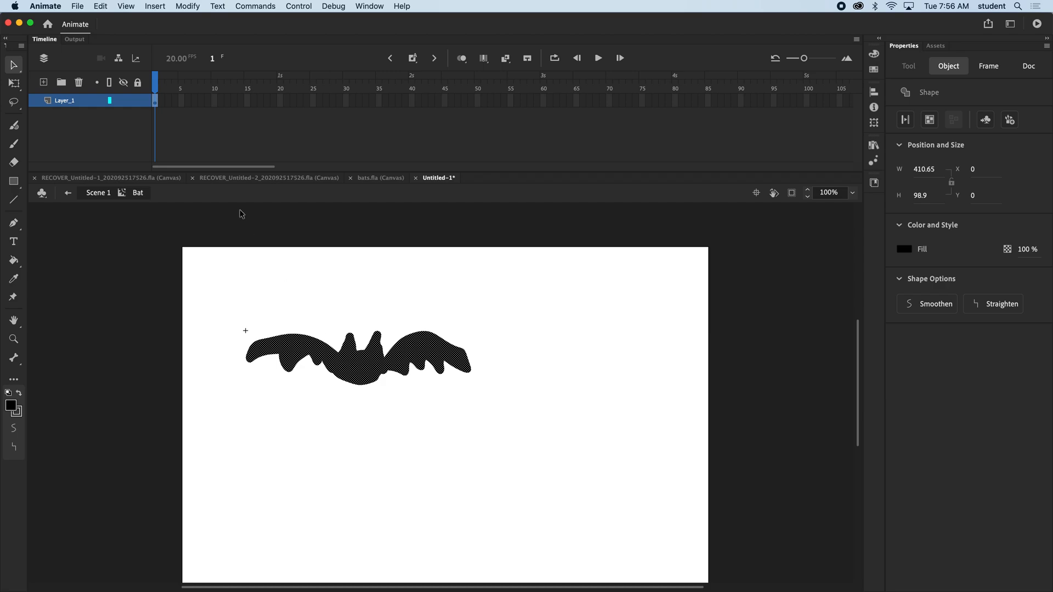
left_click(162, 102)
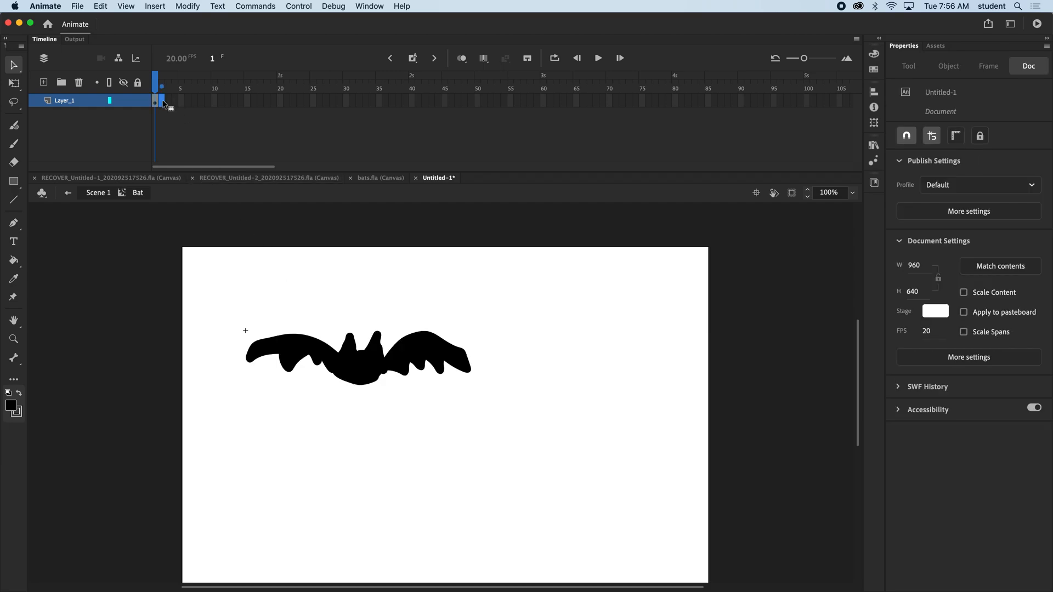
left_click(162, 103)
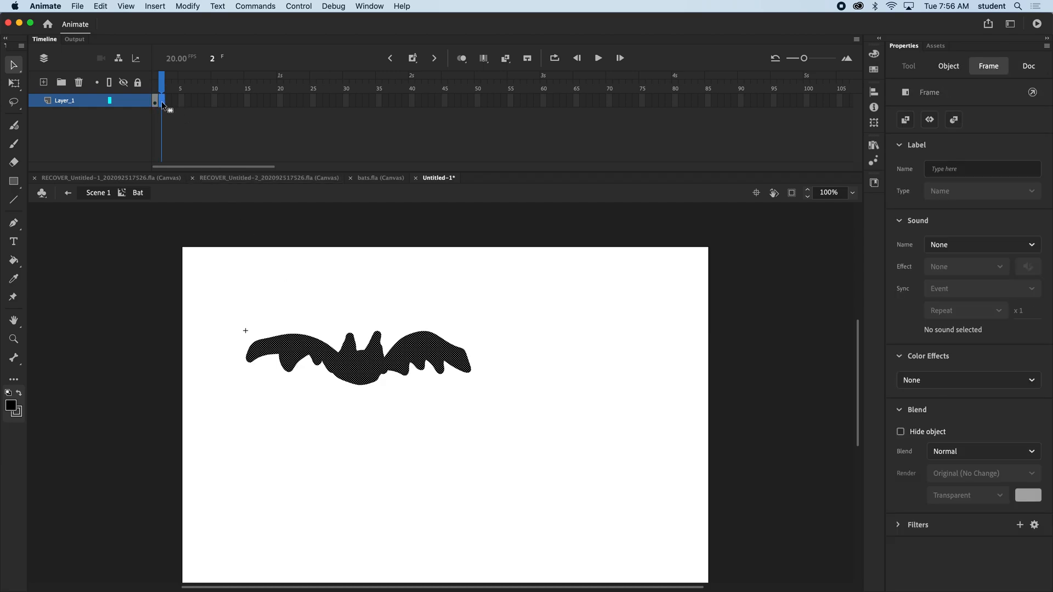
left_click(163, 106)
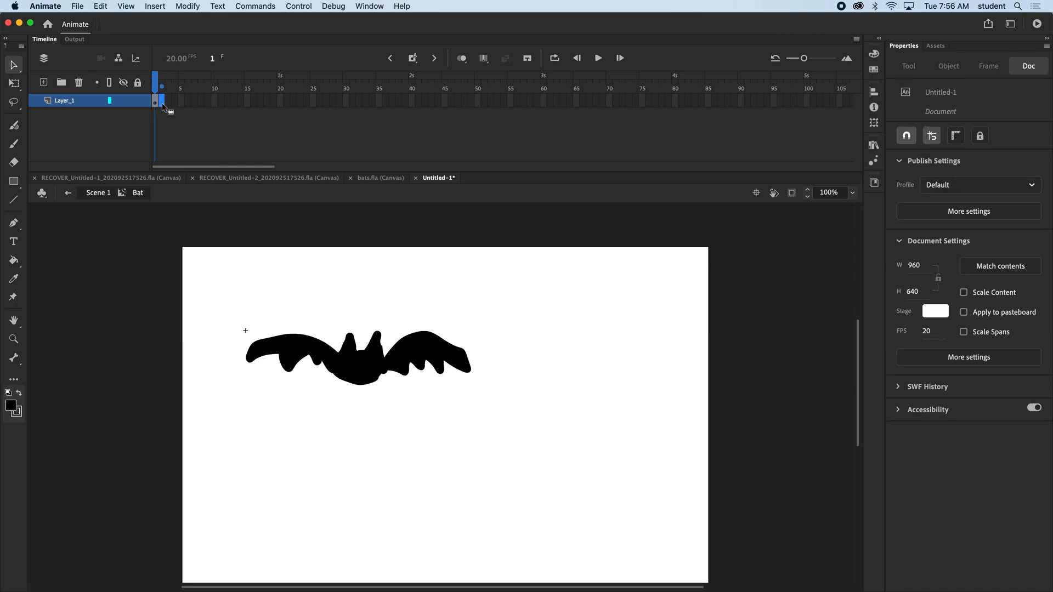
left_click(162, 103)
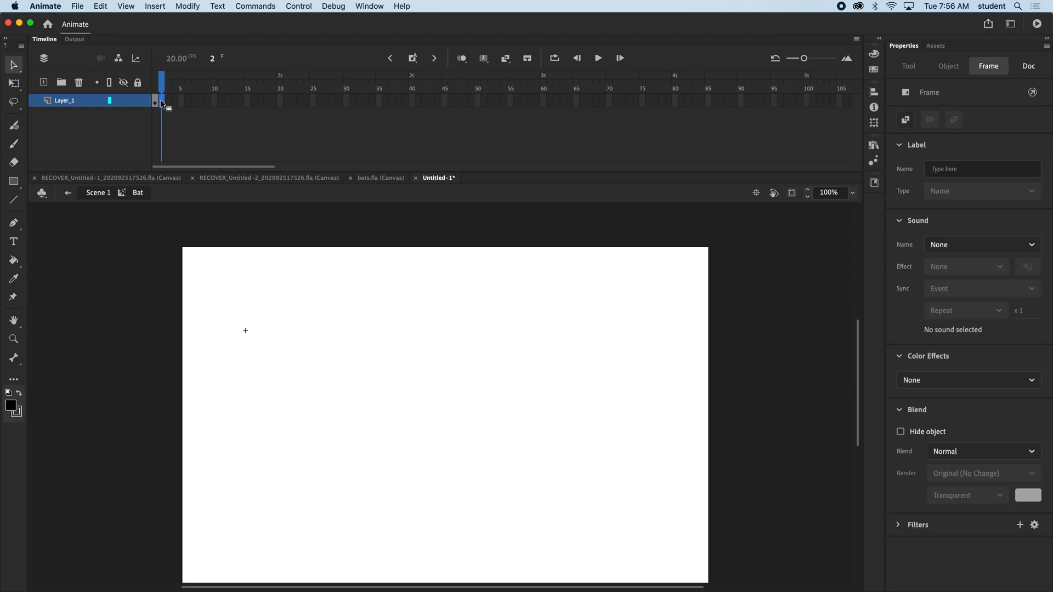
Turn on onion skinning and paint a solid black bat on frame 2 over the first pose, with its wings lowered to nearly level
left_click(466, 59)
left_click(464, 60)
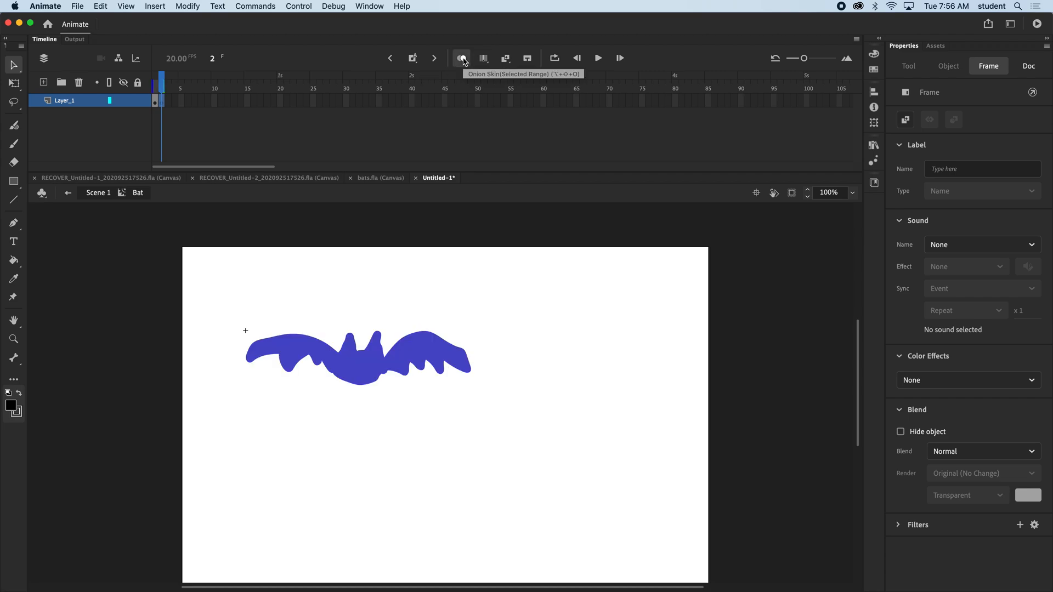
left_click(15, 146)
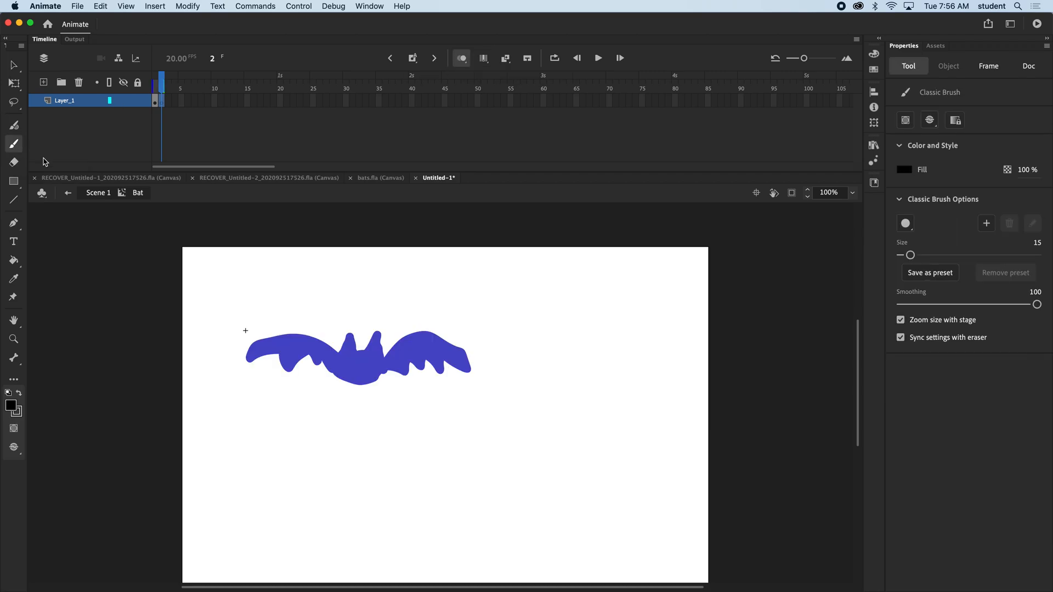
mouse_move(362, 362)
left_mouse_down()
mouse_move(348, 367)
mouse_move(384, 367)
mouse_move(355, 359)
mouse_move(347, 370)
mouse_move(346, 337)
mouse_move(355, 352)
mouse_move(368, 340)
mouse_move(377, 366)
mouse_move(412, 356)
mouse_move(477, 384)
mouse_move(384, 369)
mouse_move(460, 370)
mouse_move(436, 361)
mouse_move(251, 368)
mouse_move(248, 381)
mouse_move(312, 365)
mouse_move(354, 370)
mouse_move(271, 366)
mouse_move(248, 377)
left_mouse_up()
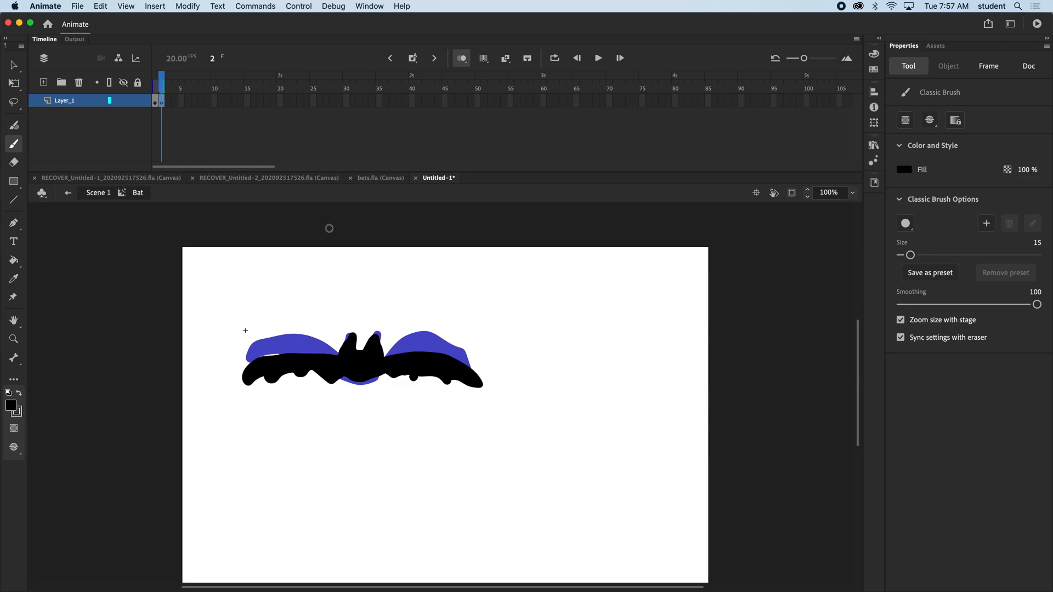
Add a blank keyframe at frame 3 and draw the bat with its wings swept down, filling both wings black
left_click(169, 100)
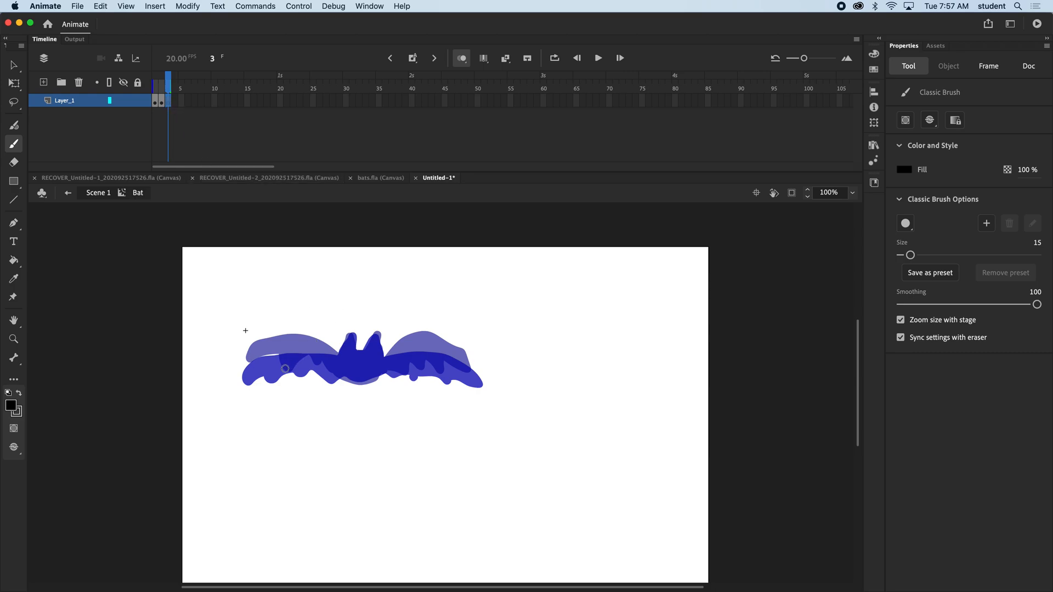
mouse_move(356, 356)
left_mouse_down()
mouse_move(378, 372)
mouse_move(296, 374)
mouse_move(262, 401)
mouse_move(264, 426)
mouse_move(276, 406)
mouse_move(301, 413)
mouse_move(343, 378)
mouse_move(409, 371)
mouse_move(453, 402)
mouse_move(462, 430)
mouse_move(429, 420)
mouse_move(417, 396)
mouse_move(375, 369)
mouse_move(404, 377)
left_mouse_up()
key("k")
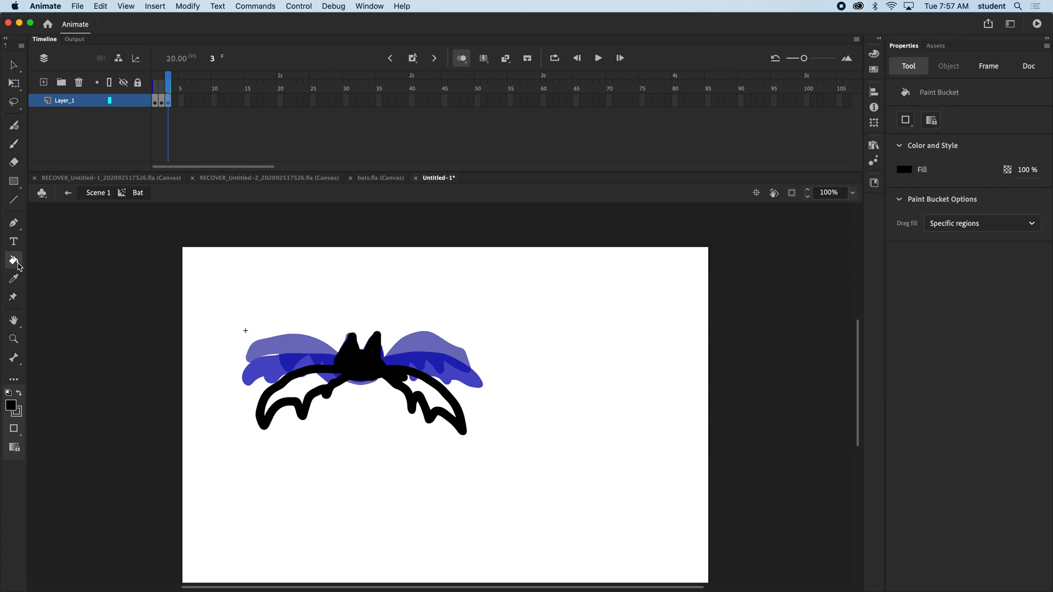
left_click(304, 391)
left_click(430, 401)
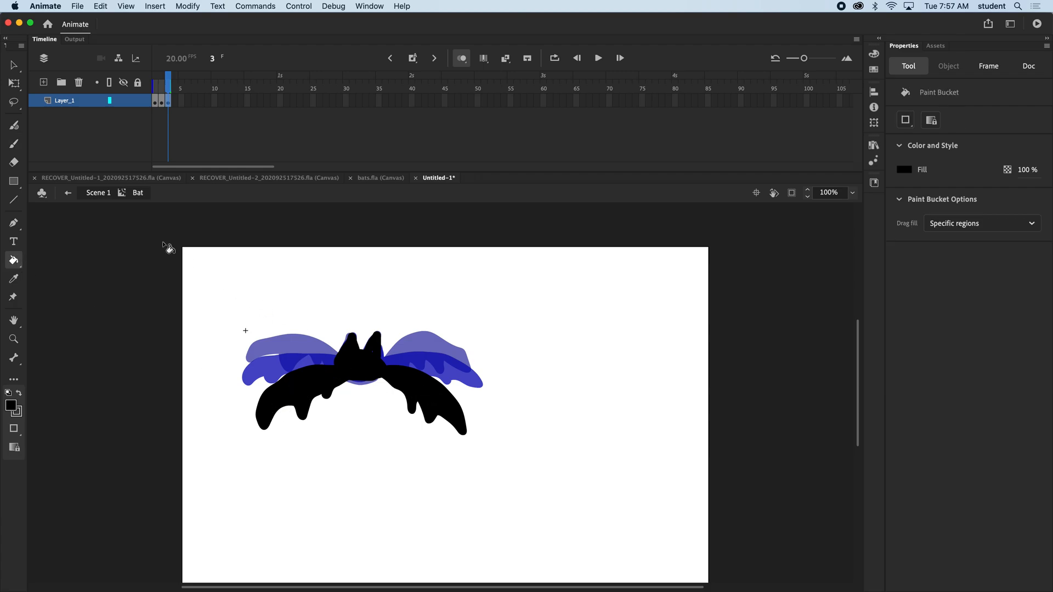
Compare the wing positions on frames 1, 2 and 3 of the Bat symbol with onion skinning on
left_click(15, 67)
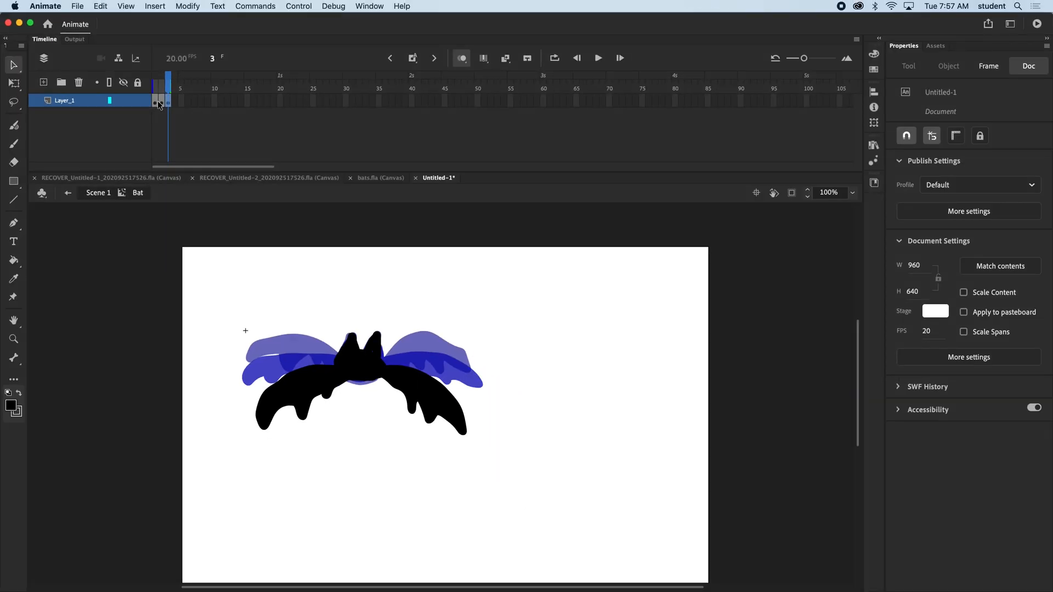
left_click(159, 105)
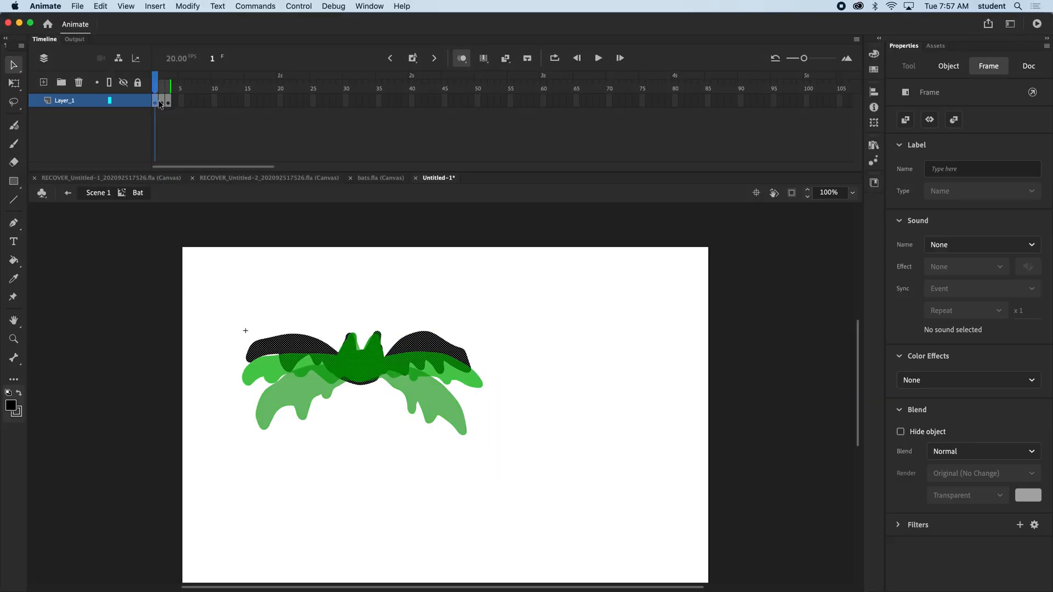
left_click(167, 103)
left_click(155, 103)
left_click(161, 104)
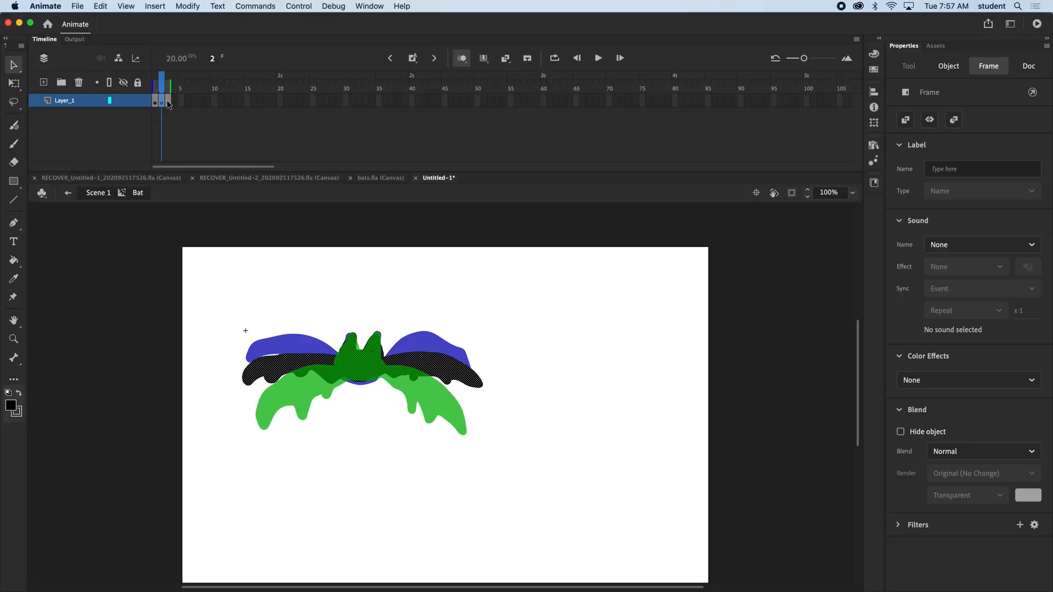
left_click(168, 105)
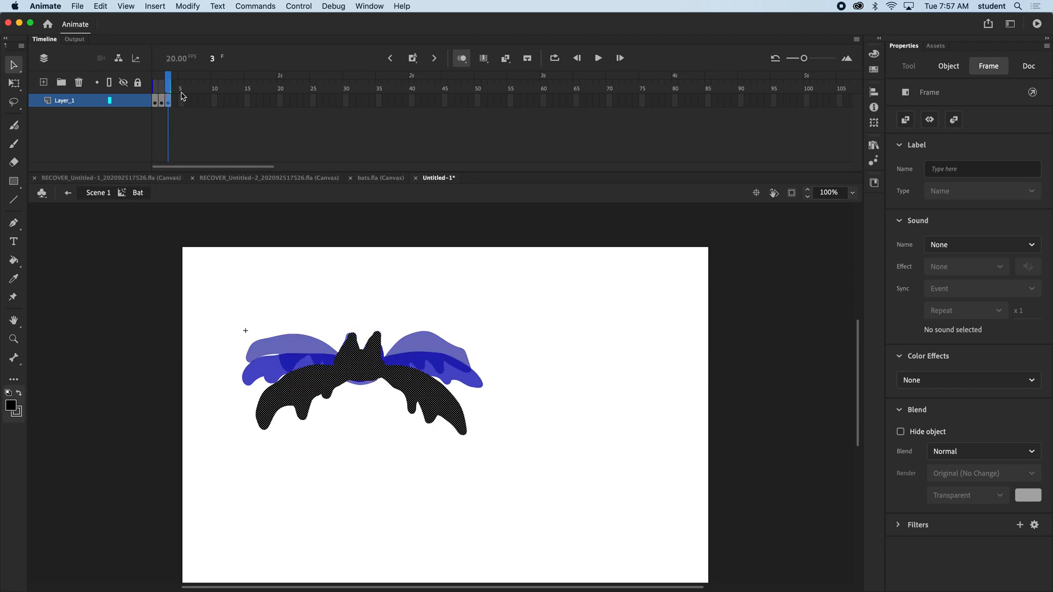
Turn off onion skinning and step through frames 1 to 3 to check the flapping motion
left_click(462, 58)
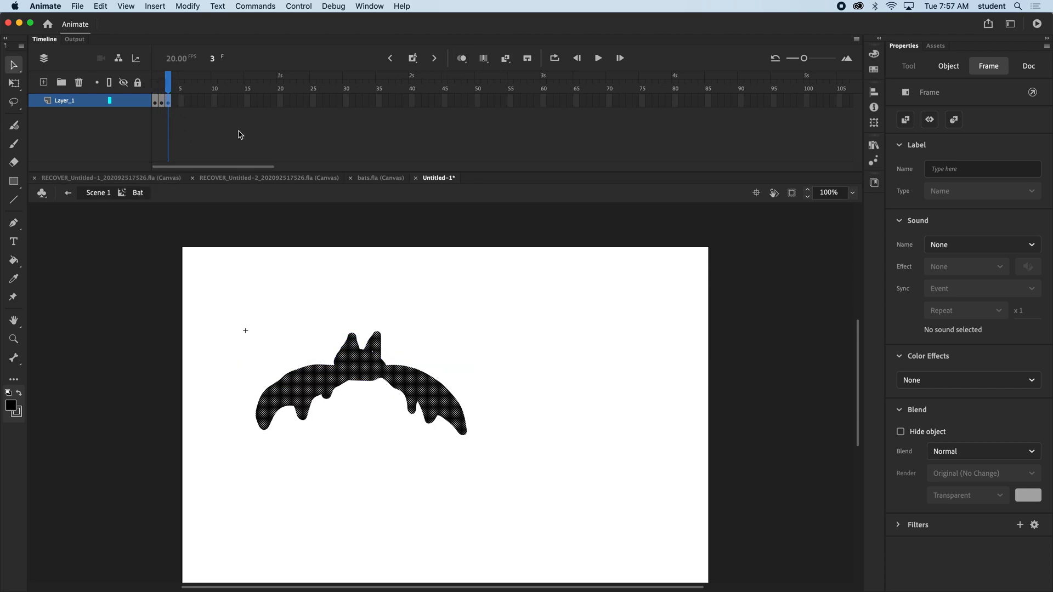
left_click(156, 102)
key("period")
key("period")
left_click(158, 104)
left_click(168, 104)
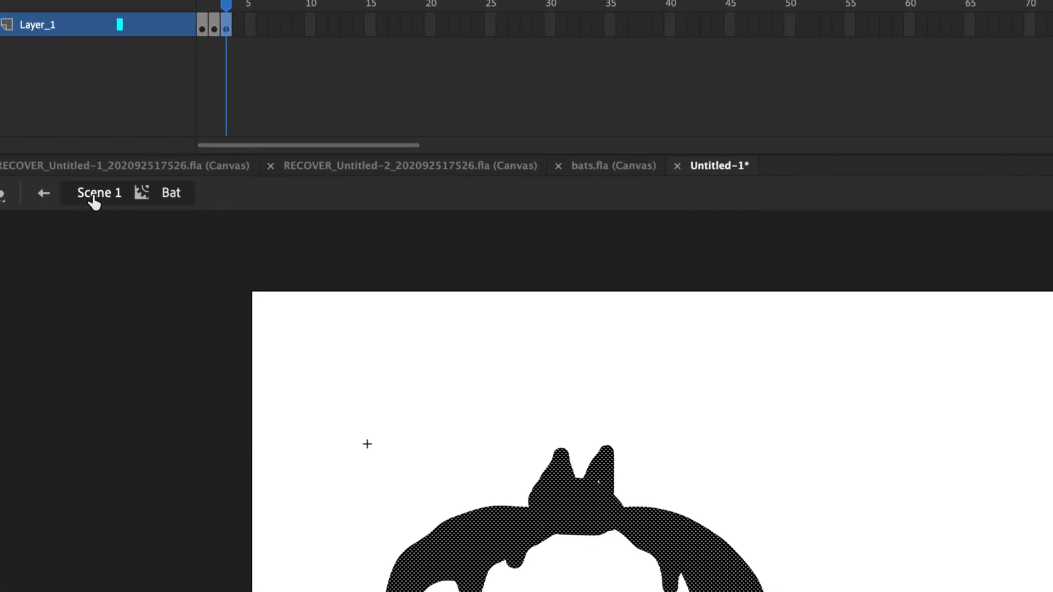
Compare the main timeline with the Bat symbol's timeline by switching between them, ending in Scene 1
left_click(94, 195)
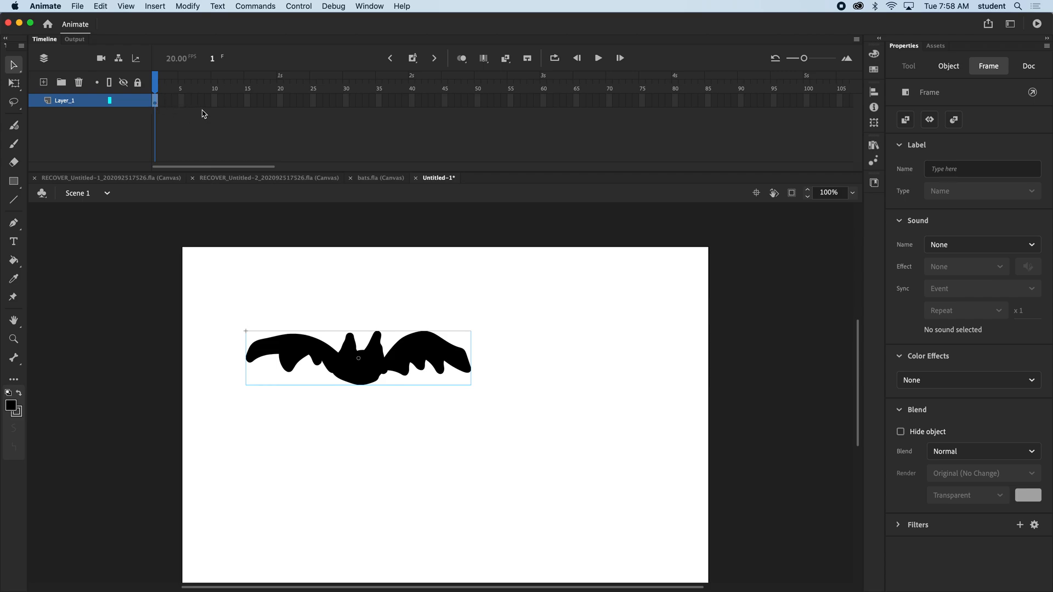
double_click(349, 362)
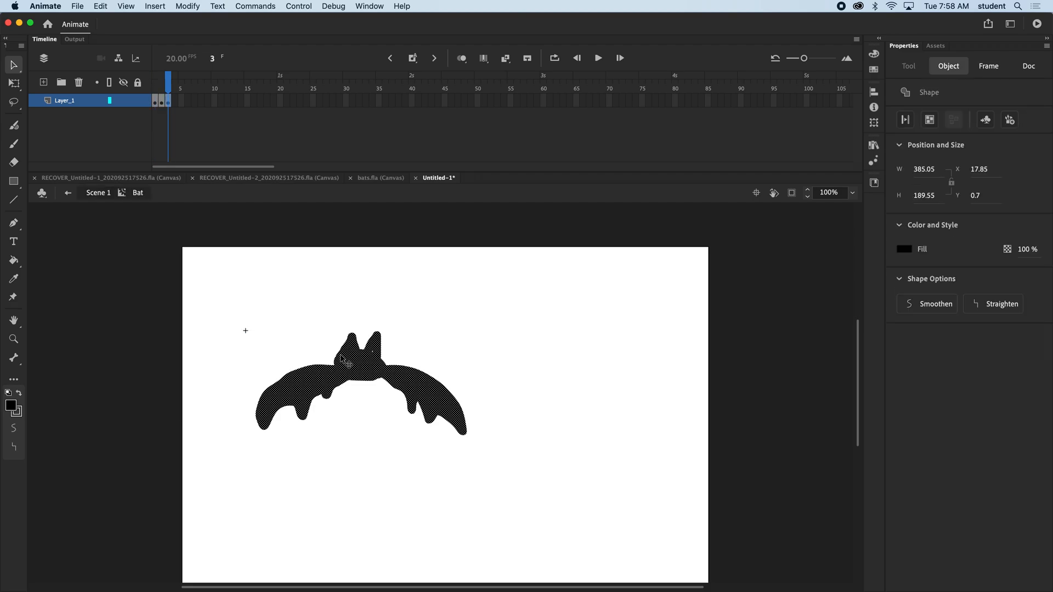
left_click(160, 103)
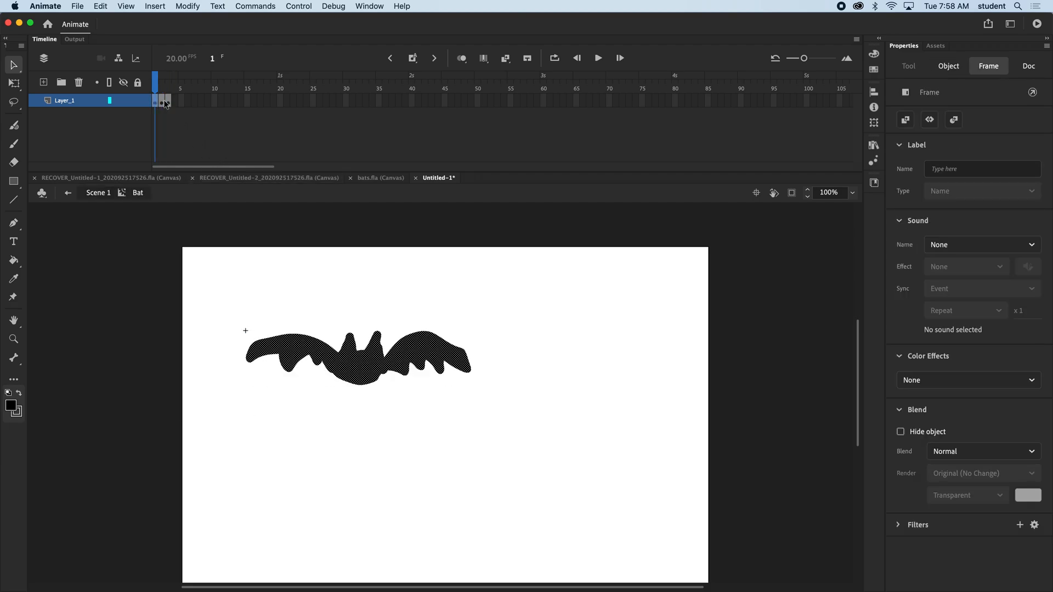
left_click(102, 195)
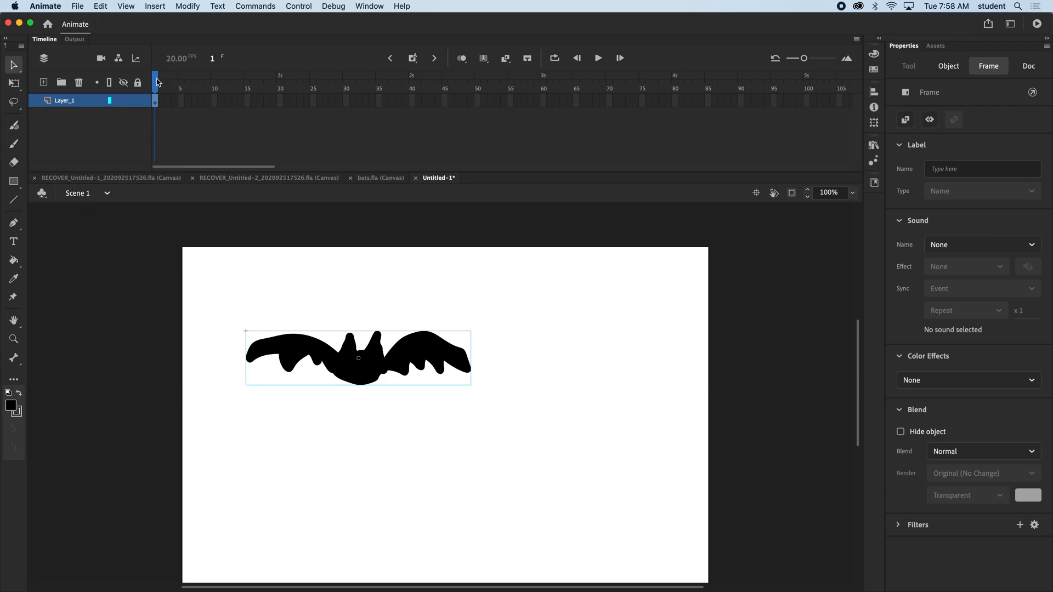
Move the Bat instance to about X 188, Y 219 on the stage and test the movie to preview the flapping
left_click_drag(377, 366, 417, 402)
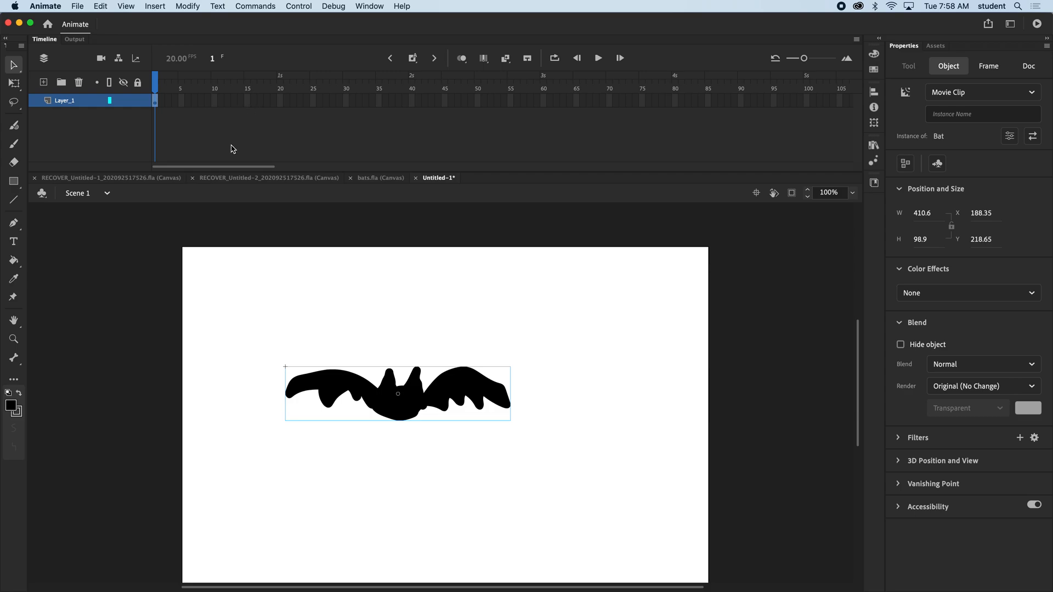
key("super+Return")
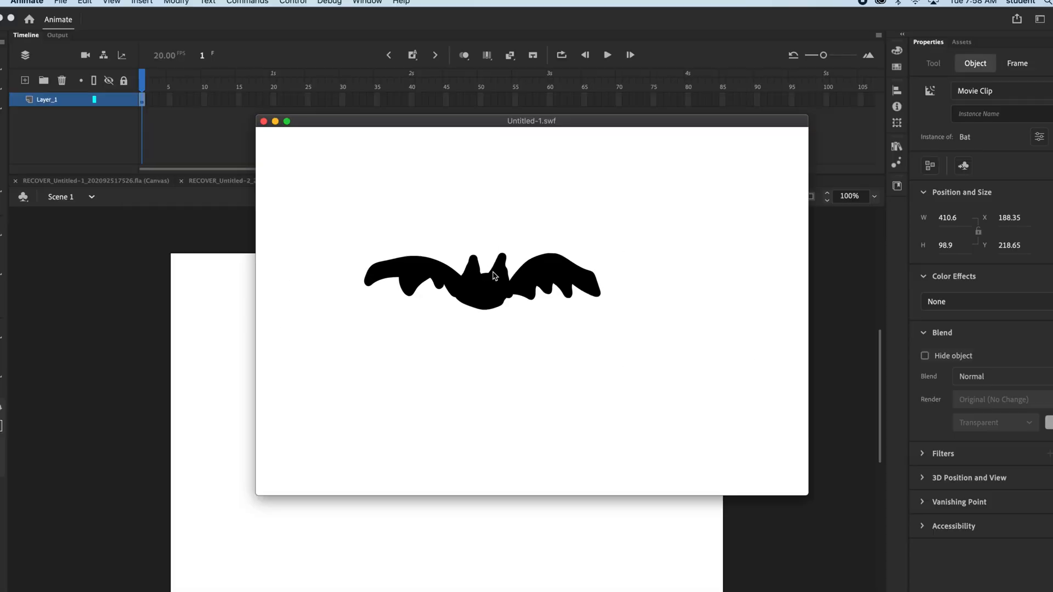
left_click(264, 121)
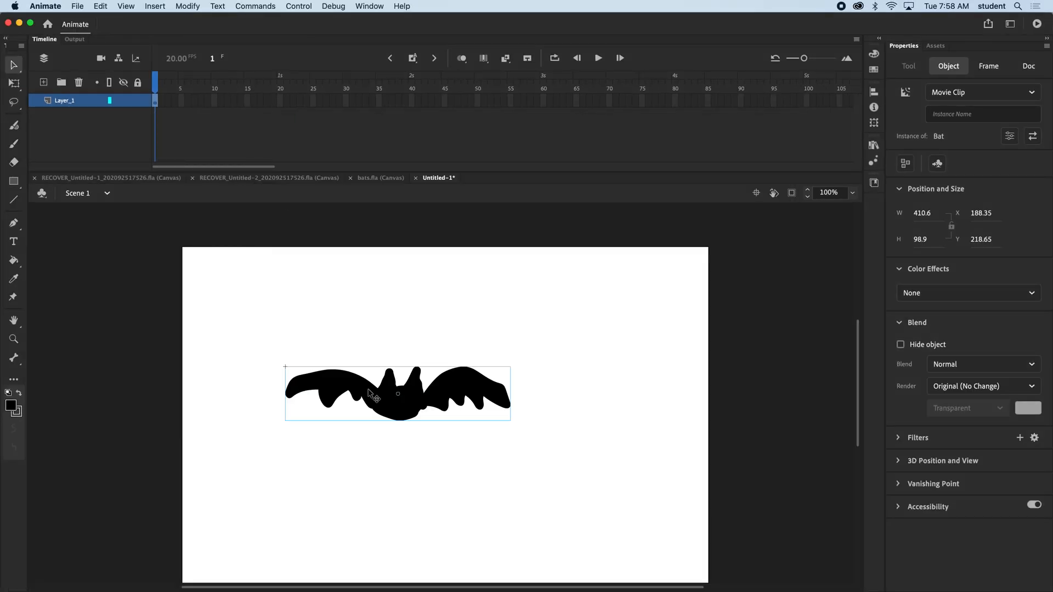
Open the Bat symbol and paint over the small gap beneath the bat's right ear on frame 3 with the brush
double_click(368, 390)
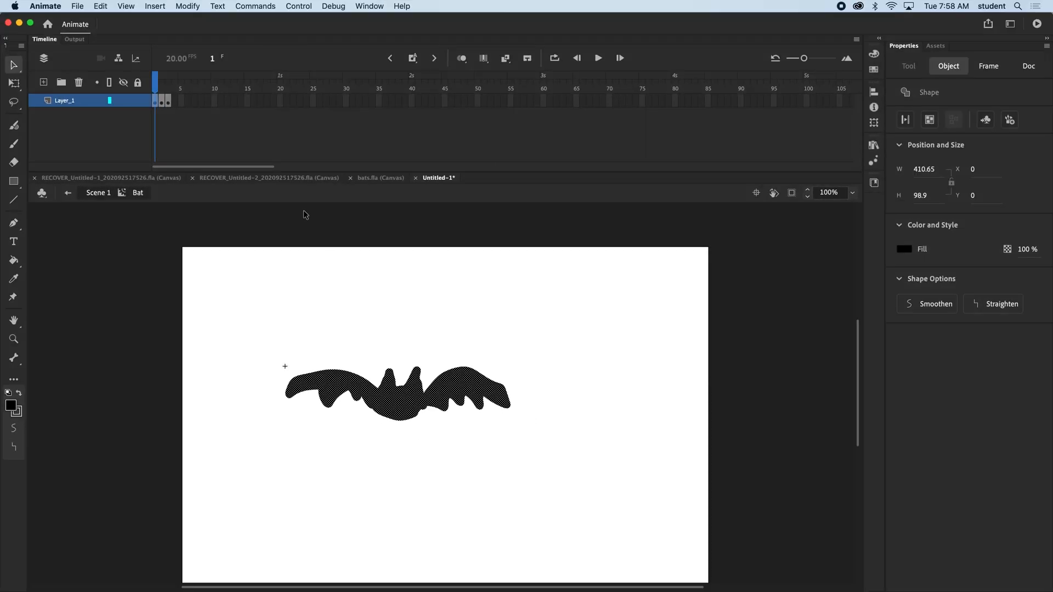
left_click(161, 101)
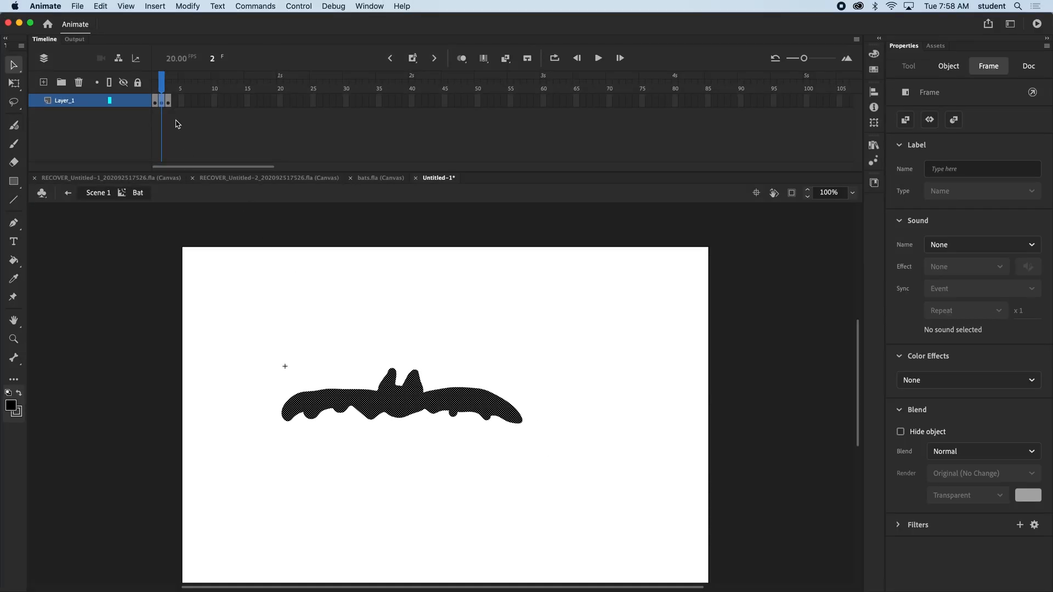
left_click(169, 103)
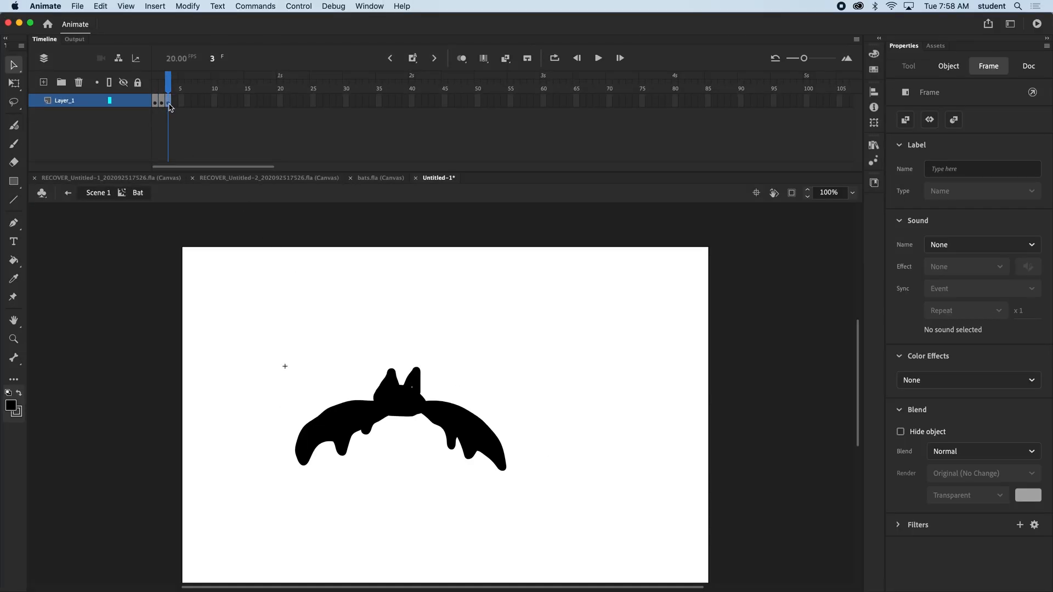
left_click(19, 147)
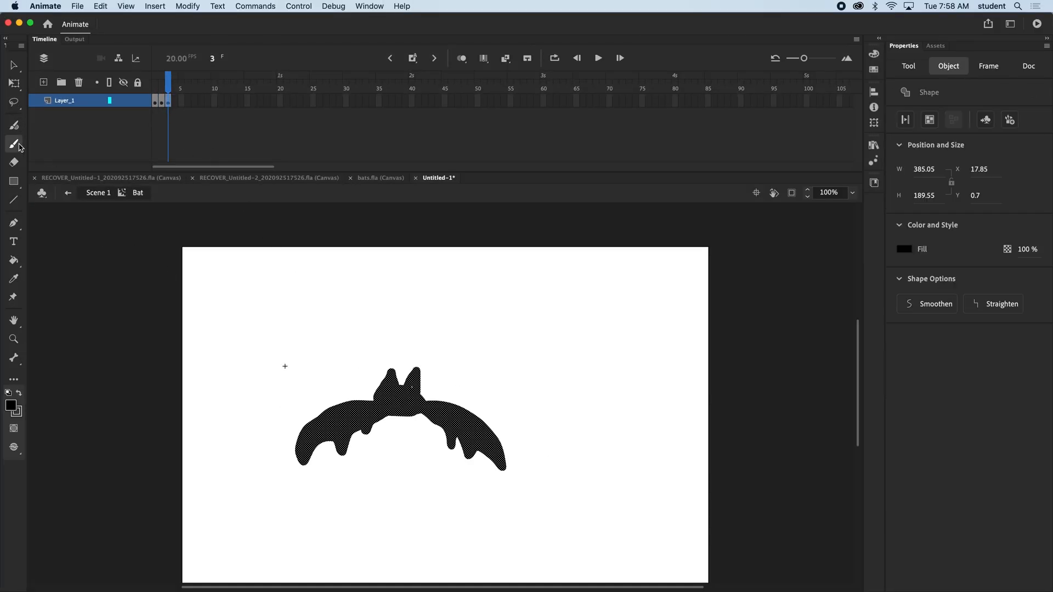
left_click_drag(412, 387, 409, 396)
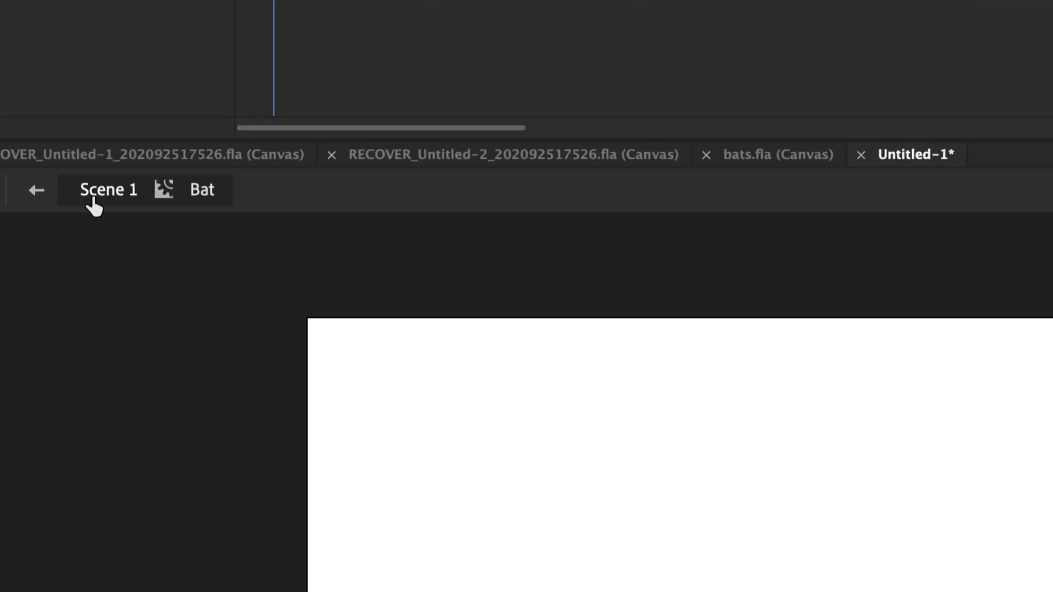
Return to Scene 1 and test the movie again to check the corrected bat, closing the preview
left_click(94, 195)
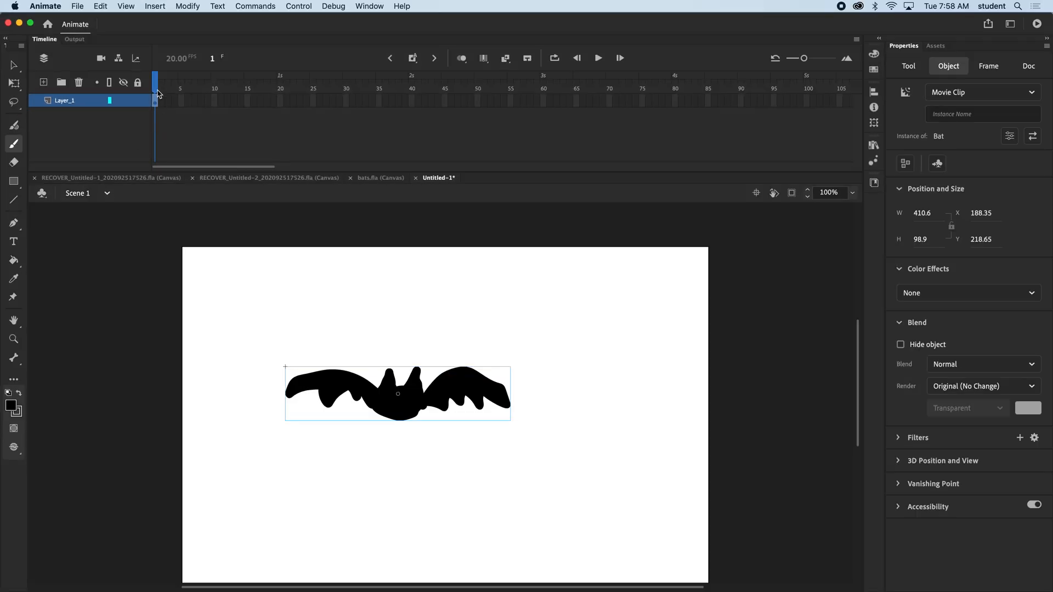
key("super+Return")
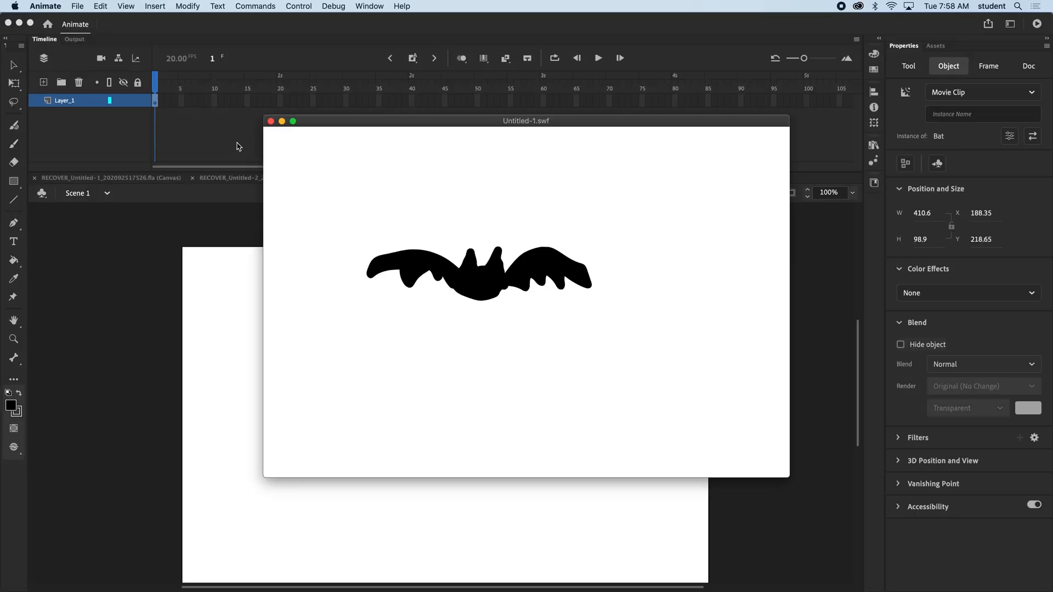
left_click(271, 121)
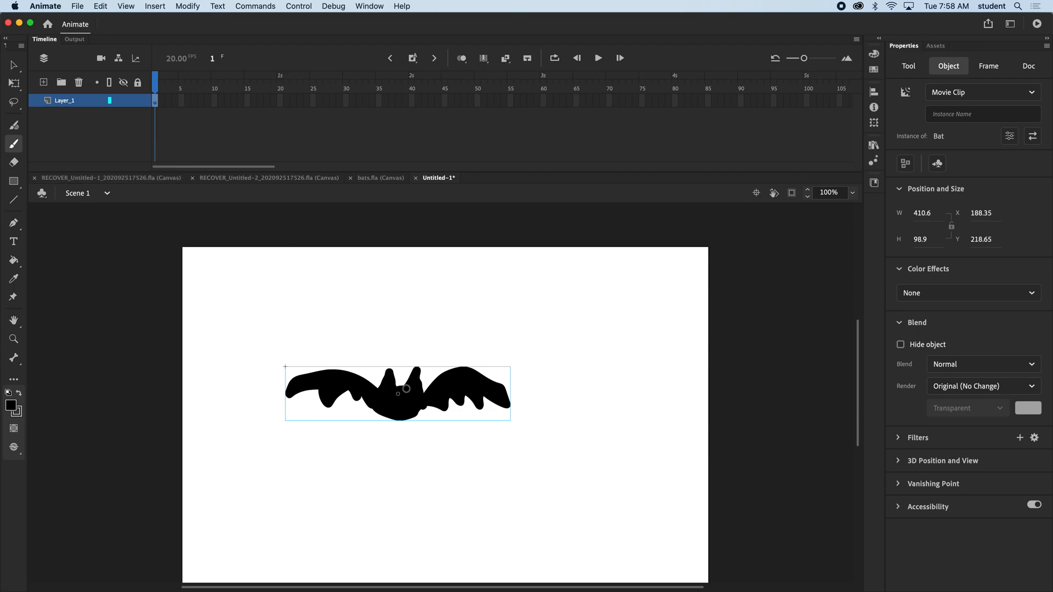
Place three more copies of the Bat instance around the stage and shrink the lower-right and middle bats
left_click(15, 69)
left_click_drag(405, 410, 577, 466)
left_click(14, 84)
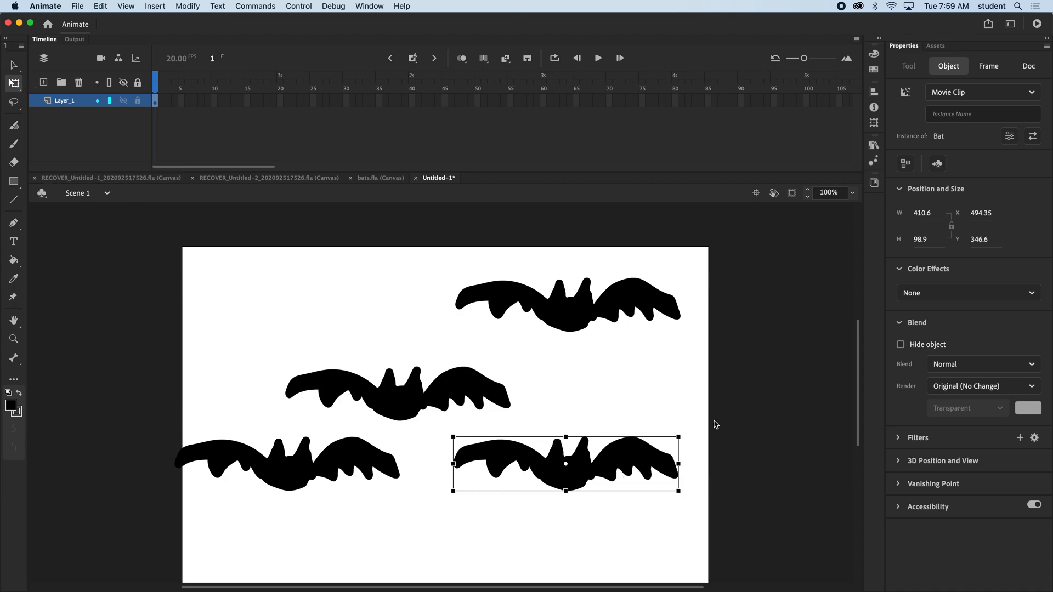
left_click_drag(679, 437, 615, 453)
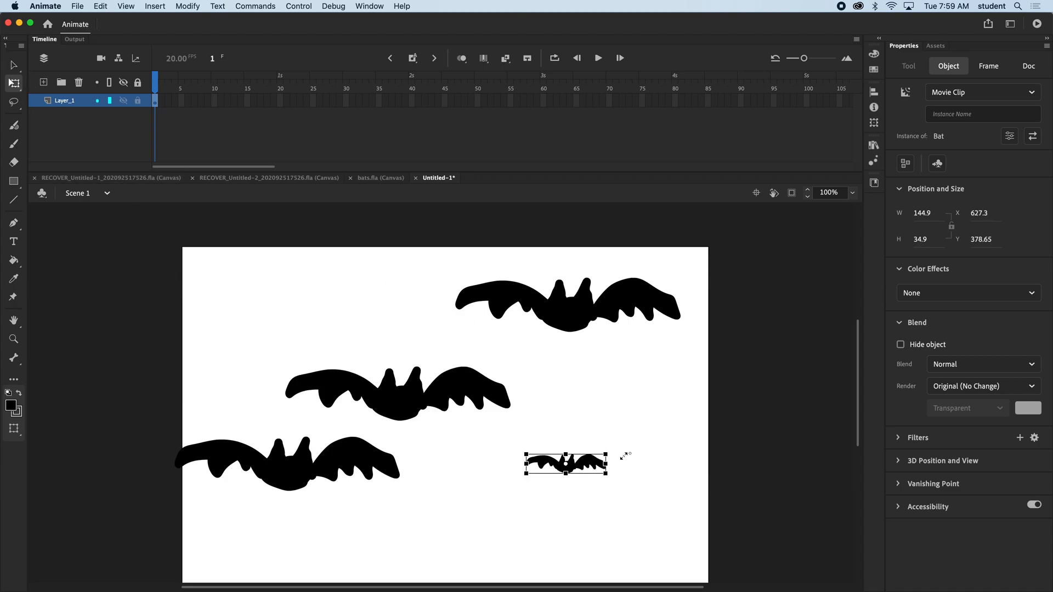
left_click(483, 387)
left_click_drag(508, 365, 461, 387)
Enlarge the lower-left bat to about 577 by 139 px and move it down, partly off the stage edge
left_click(524, 299)
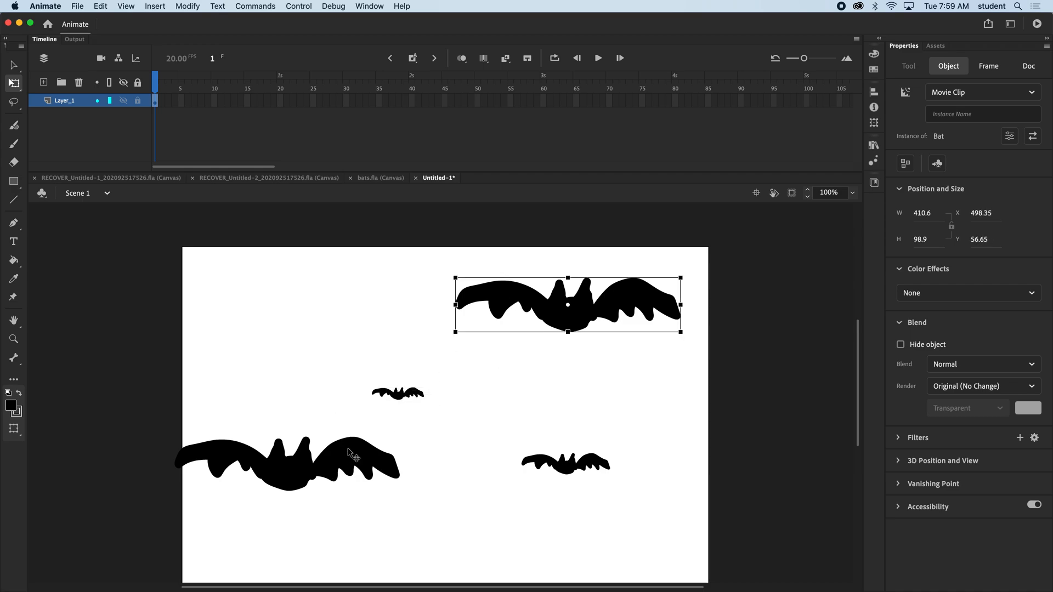
left_click(356, 455)
left_click_drag(403, 435, 445, 426)
left_click_drag(400, 459, 408, 497)
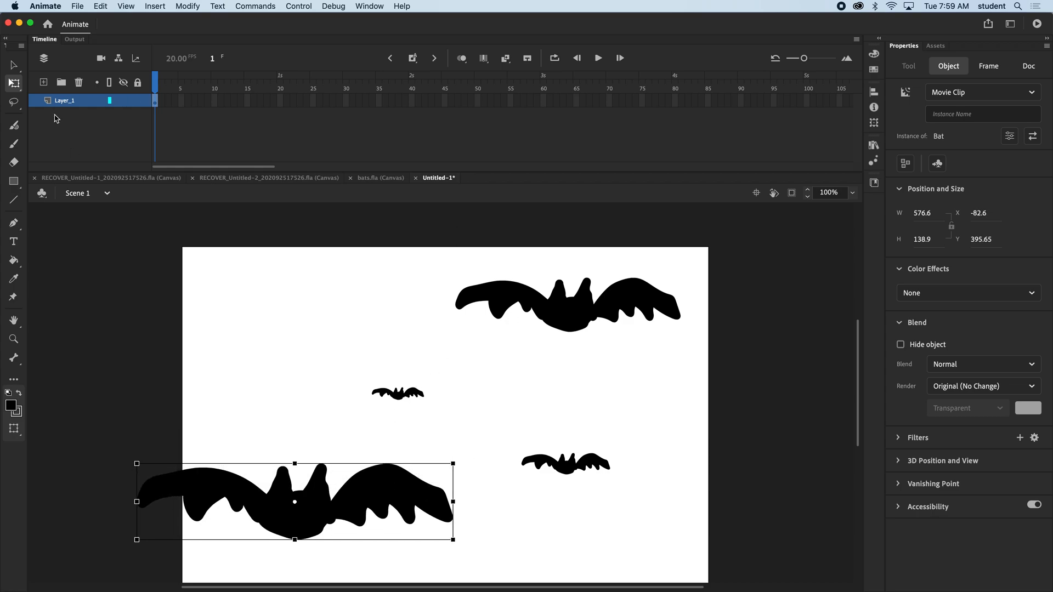
Tilt the upper-right bat slightly counterclockwise, test the movie with all four bats, and deselect everything
left_click(665, 297)
left_click_drag(688, 277, 679, 265)
key("super+Return")
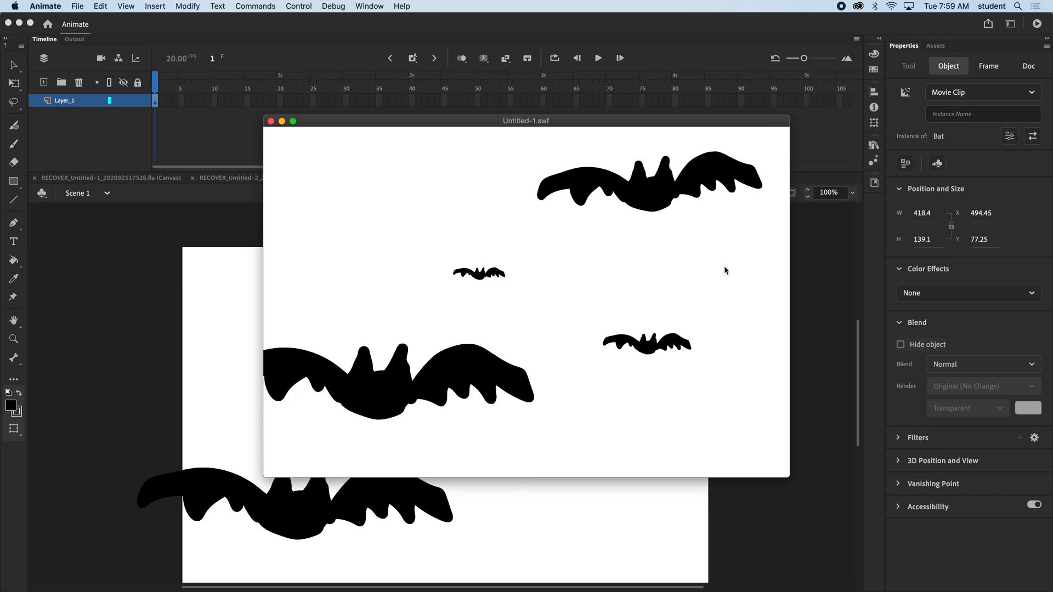
left_click(270, 122)
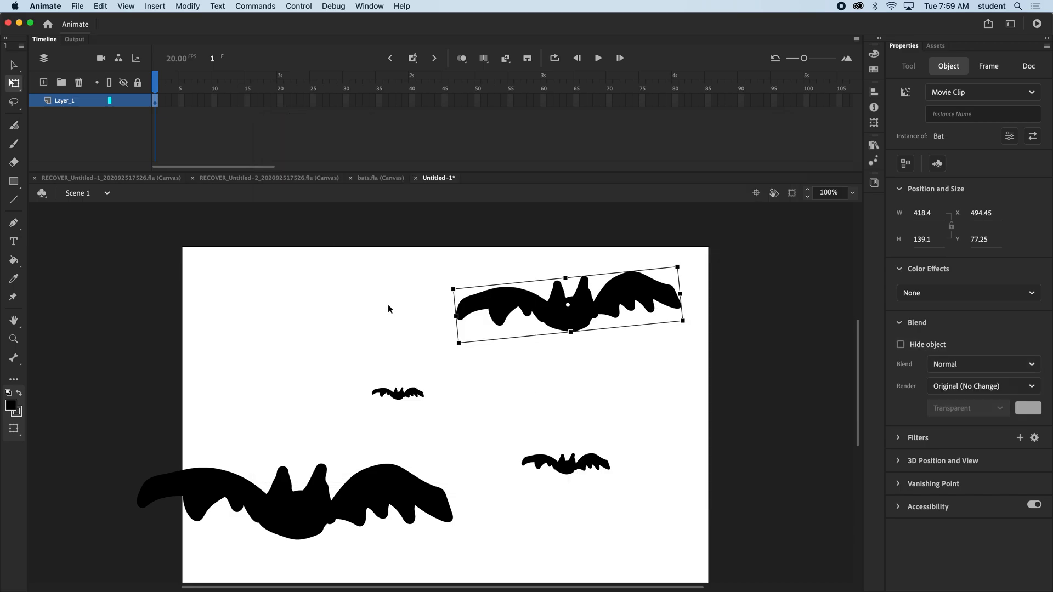
left_click(374, 299)
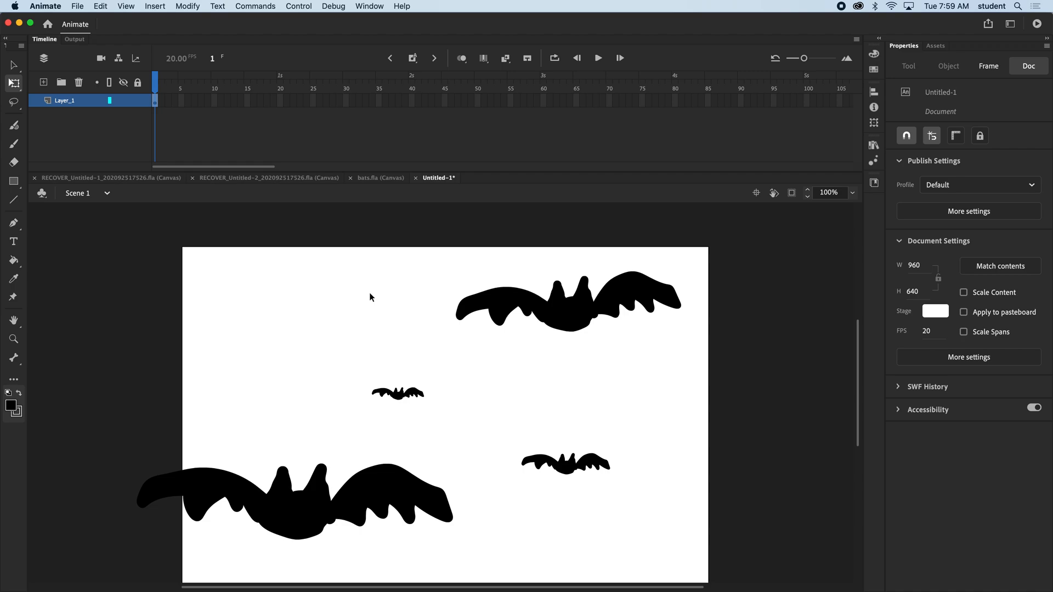